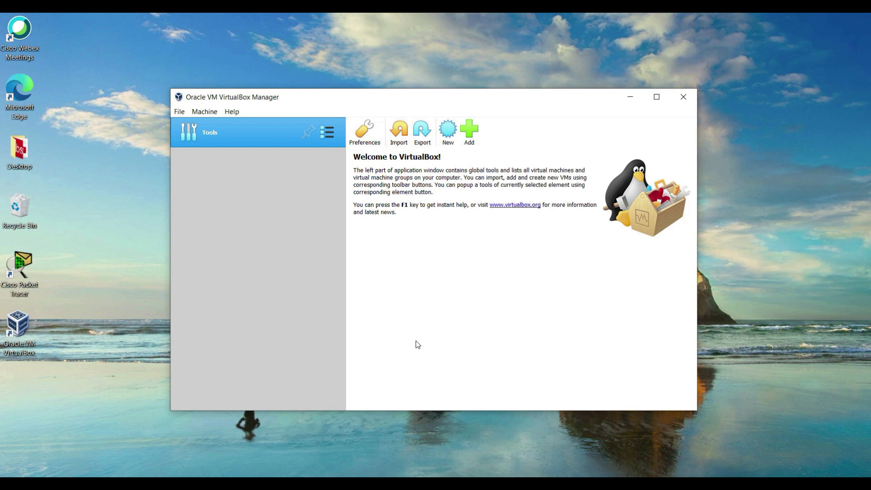
Step: Open the new-machine wizard from the Machine menu after cancelling a first attempt
click(450, 132)
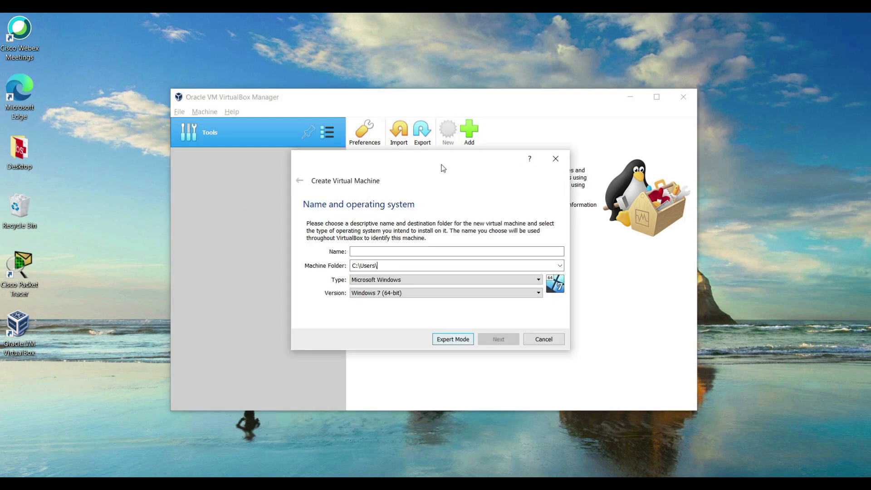
key(Escape)
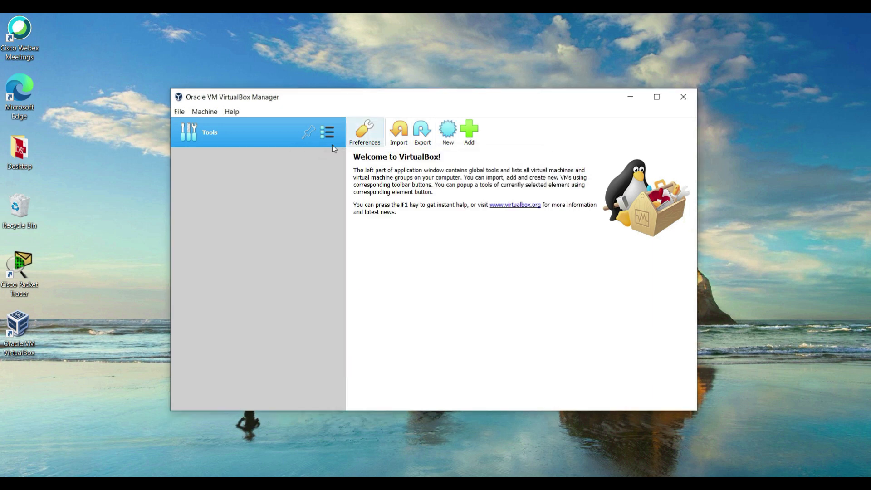
click(204, 112)
click(210, 125)
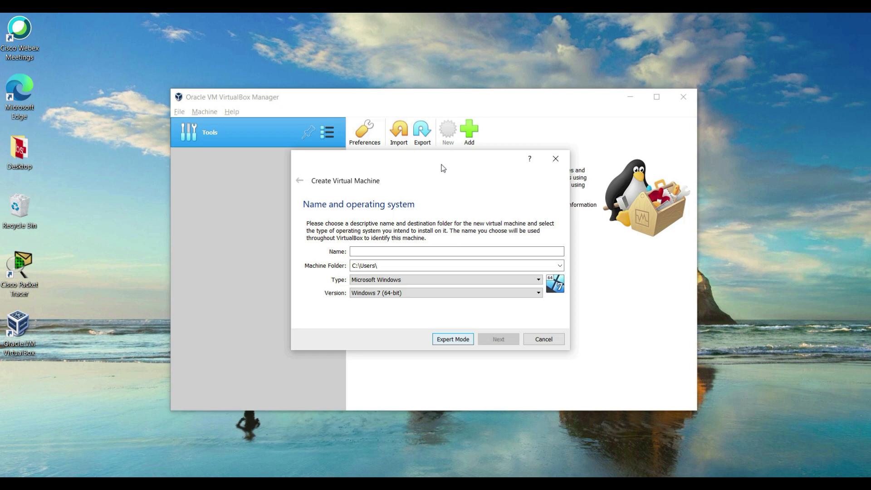
Step: In expert mode, name the machine DC01 and set its folder to E:'s VirtualBox VMs, keeping Microsoft Windows
click(445, 340)
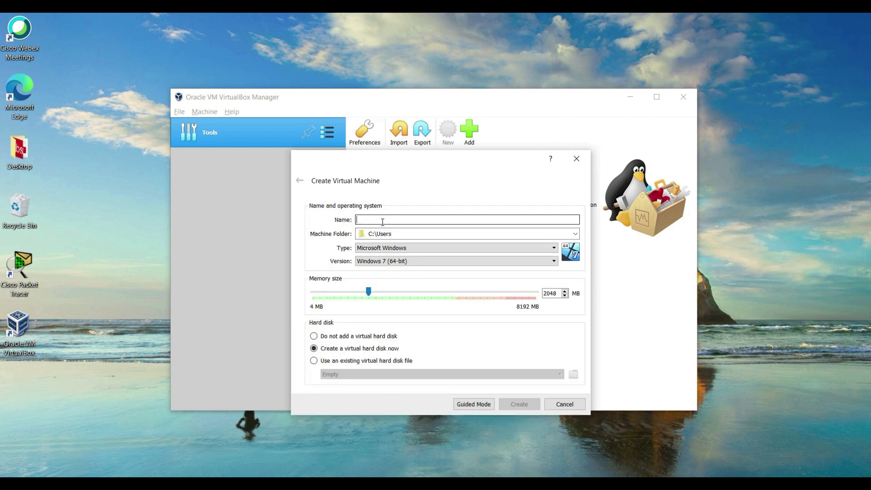
text(DC01)
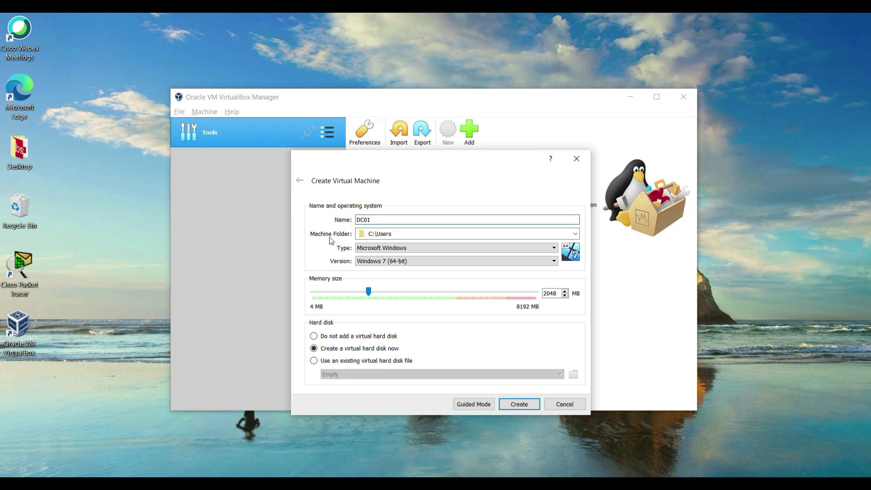
drag(416, 235, 268, 238)
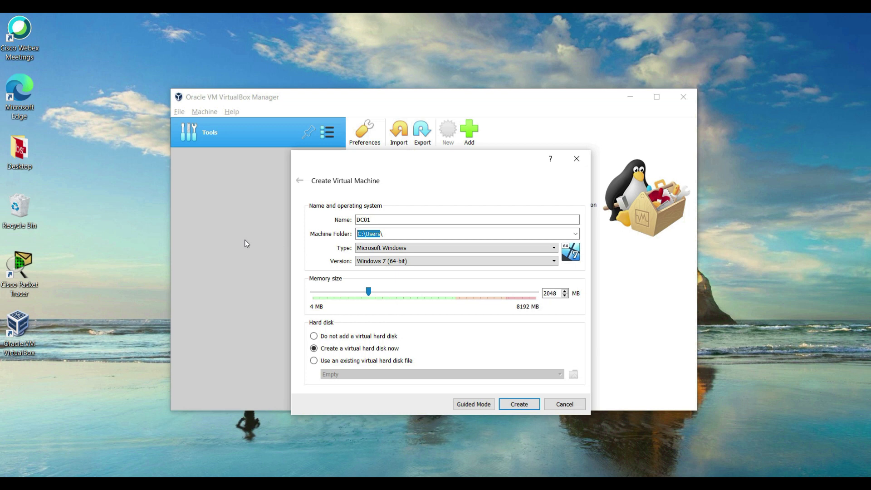
double_click(382, 219)
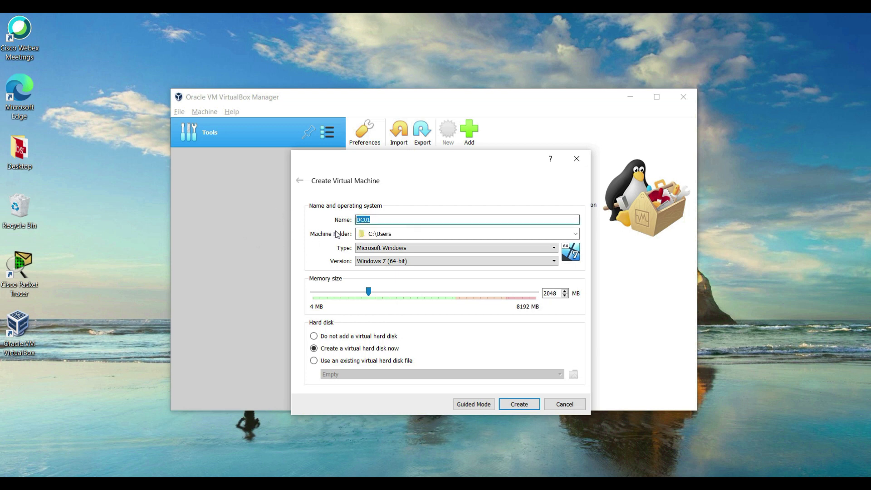
click(412, 236)
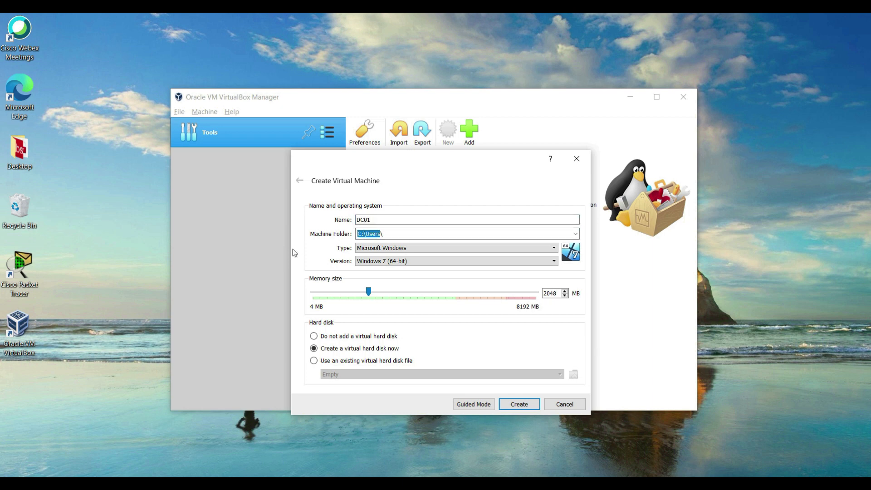
text(E:\Ashish\VirtualBox VMs)
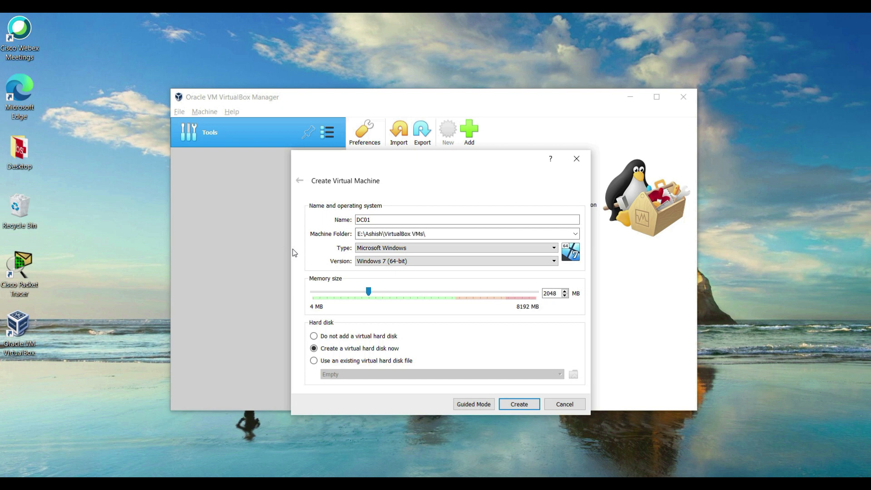
click(382, 248)
click(382, 249)
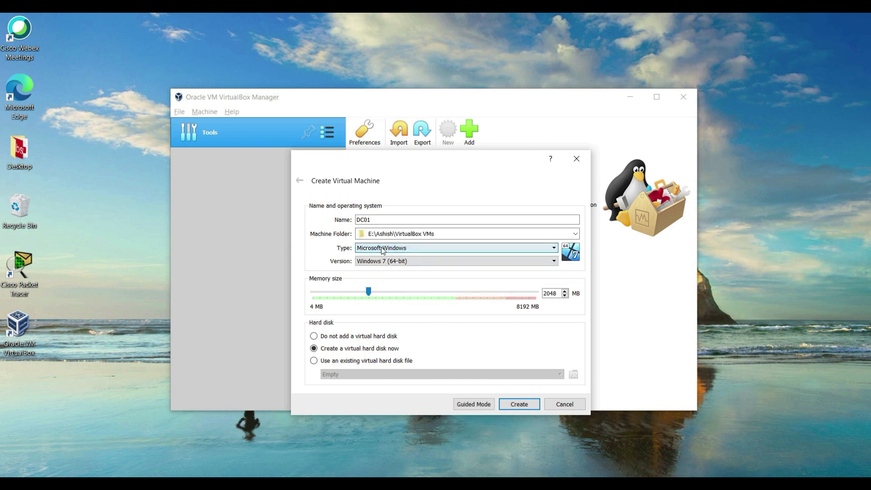
Step: Choose Windows 2019 (64-bit) as DC01's version from the Version list
click(390, 262)
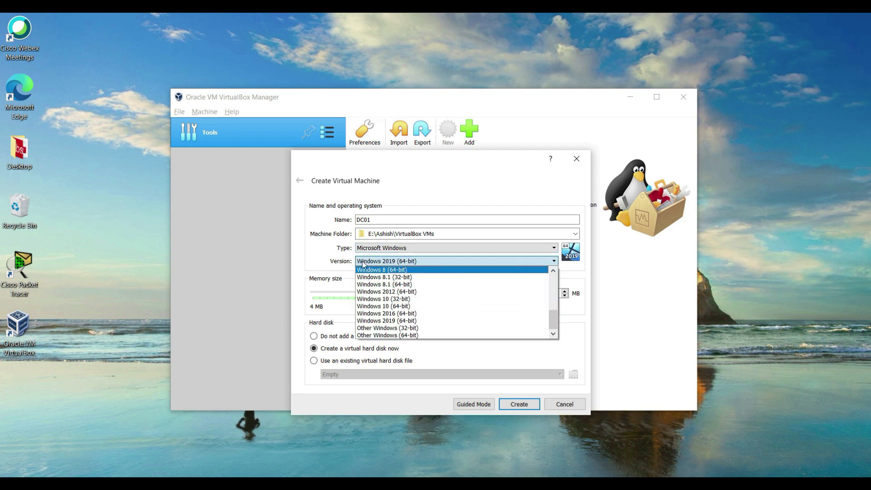
drag(555, 322, 556, 295)
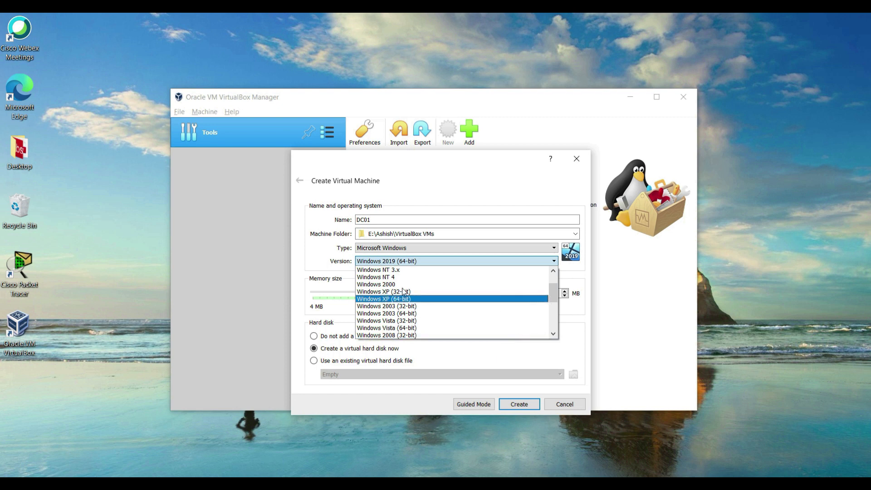
click(333, 269)
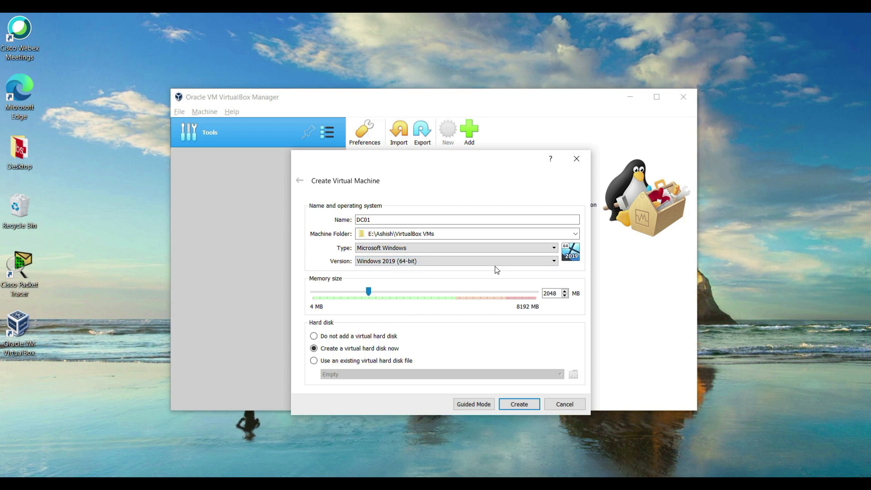
click(512, 263)
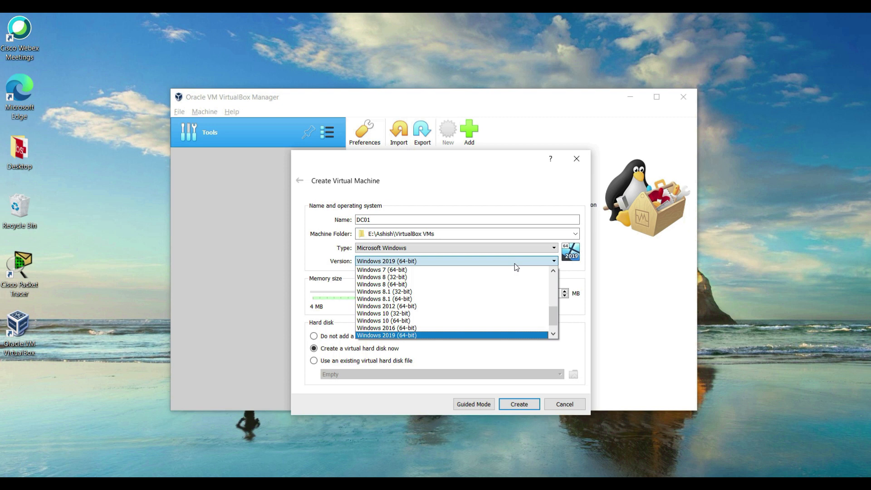
click(514, 263)
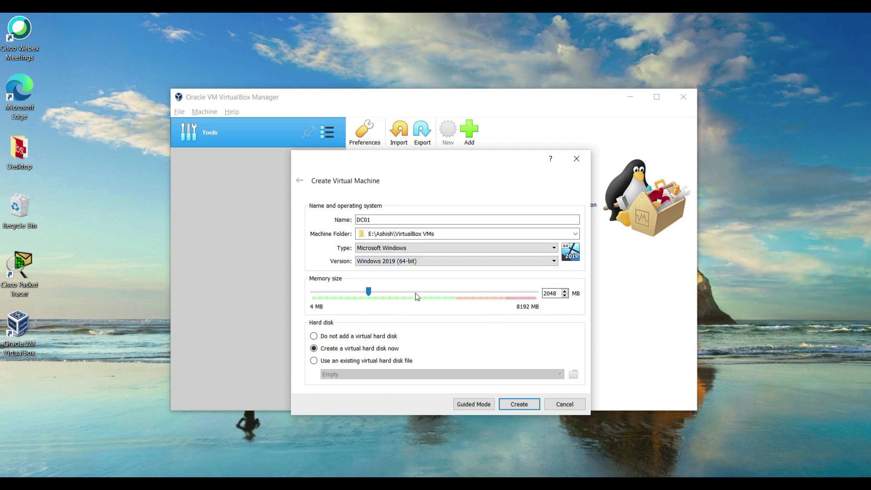
Step: Drag DC01's memory slider up to 4096 MB
drag(377, 292, 428, 305)
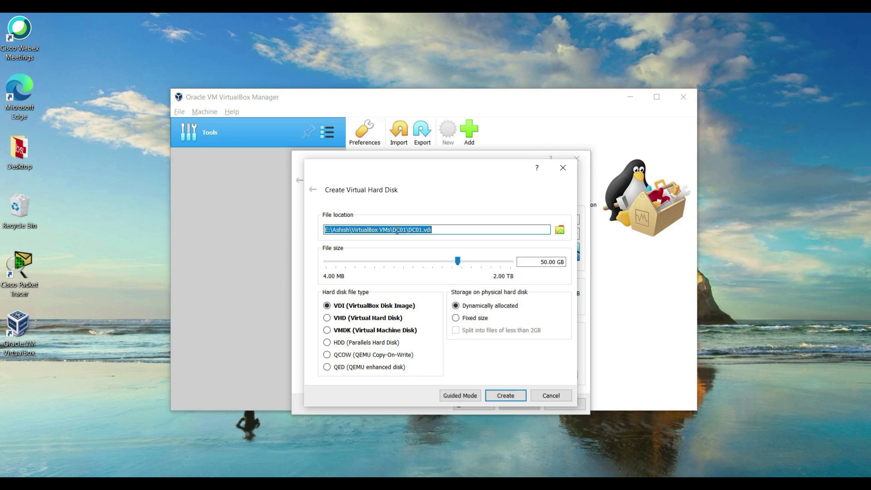
Step: Review the virtual disk's file location path and its 50.00 GB size
triple_click(384, 230)
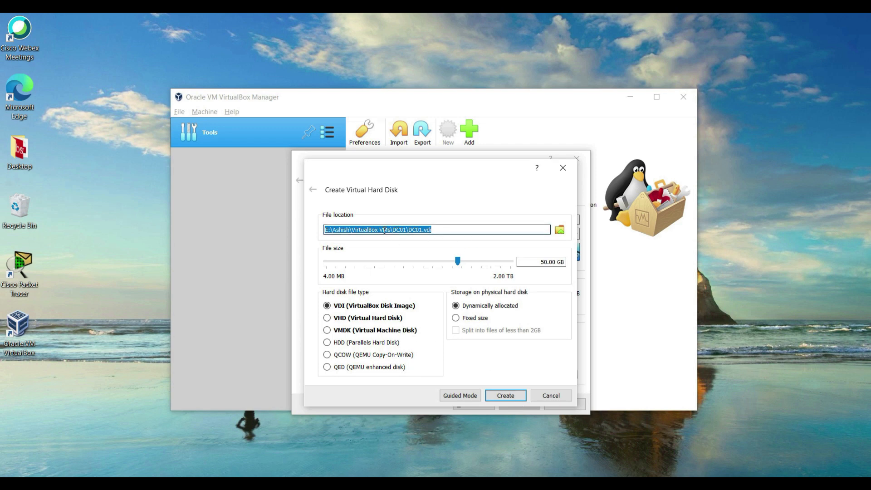
click(443, 230)
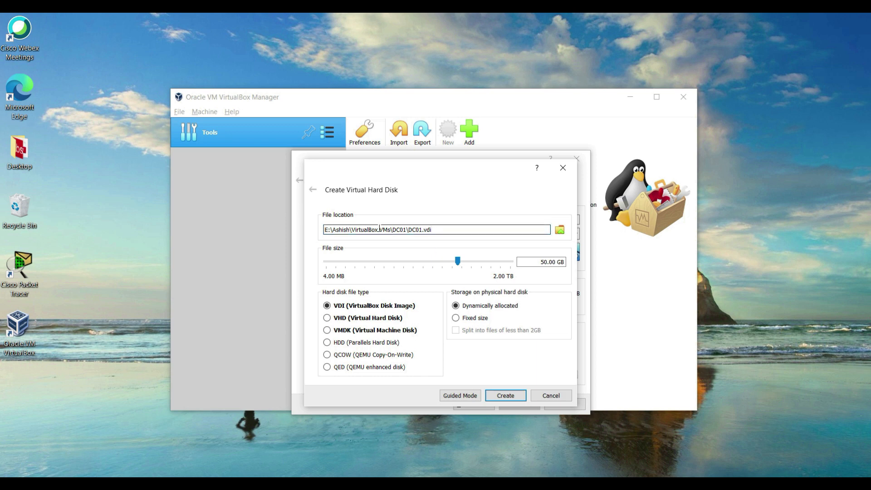
drag(379, 229, 309, 234)
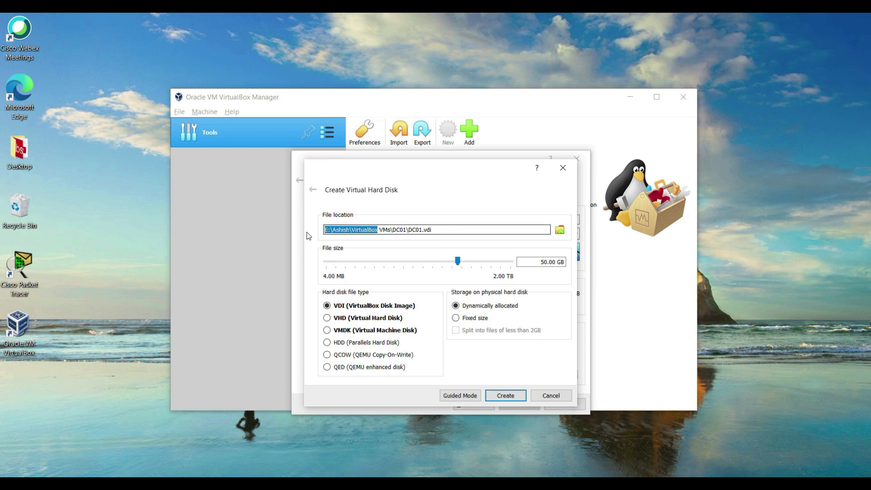
double_click(540, 263)
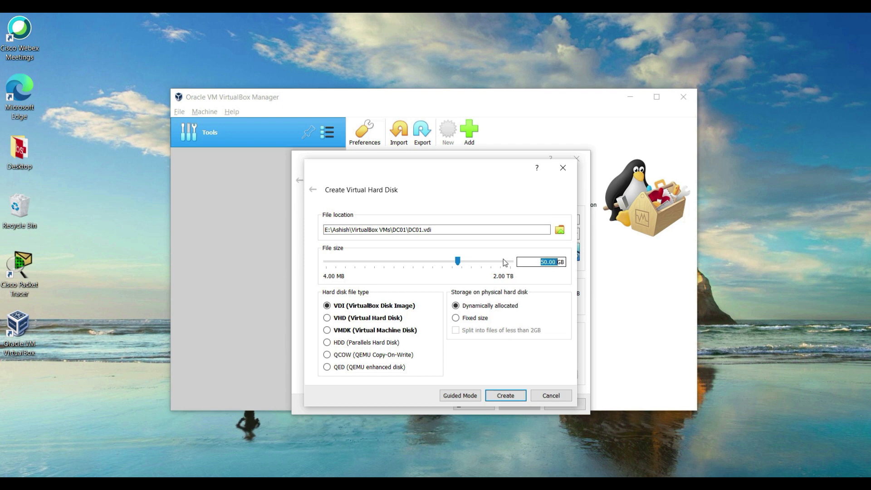
click(457, 261)
Step: Cycle the disk format through VMDK, VHD, HDD and QCOW, then return to VDI
click(347, 332)
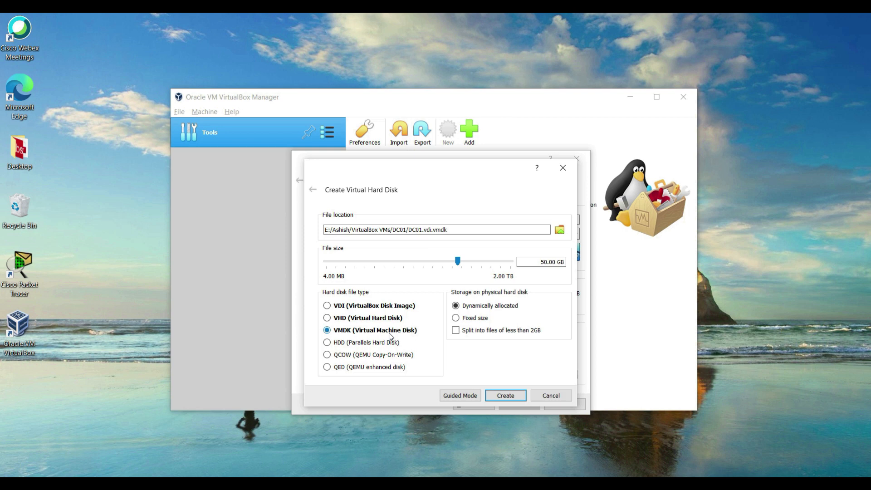
click(356, 319)
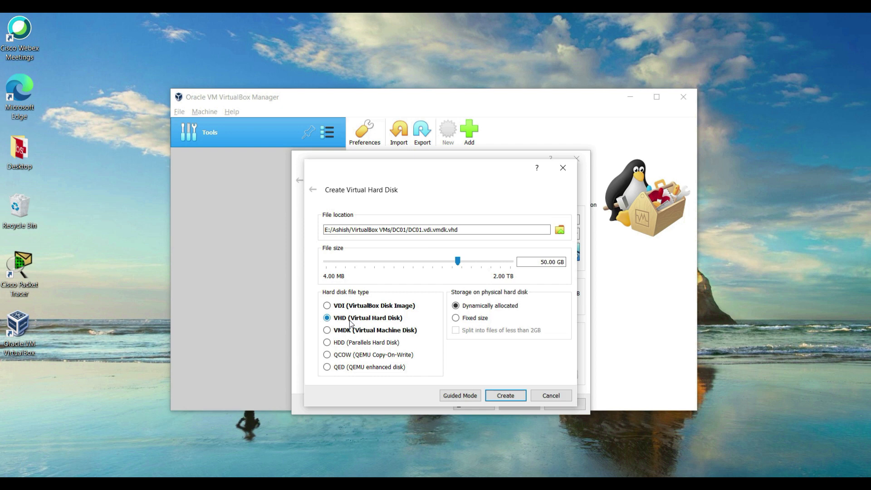
click(327, 343)
click(327, 355)
click(365, 307)
double_click(535, 262)
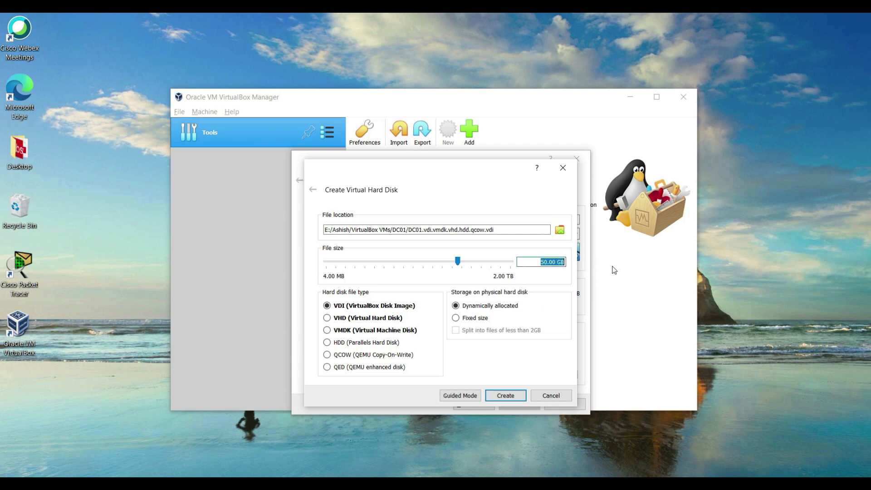
Step: Try a fixed-size disk allocation with the size changed to 80.00 GB
click(540, 305)
click(467, 319)
double_click(538, 262)
text(80)
drag(540, 261, 553, 262)
click(552, 262)
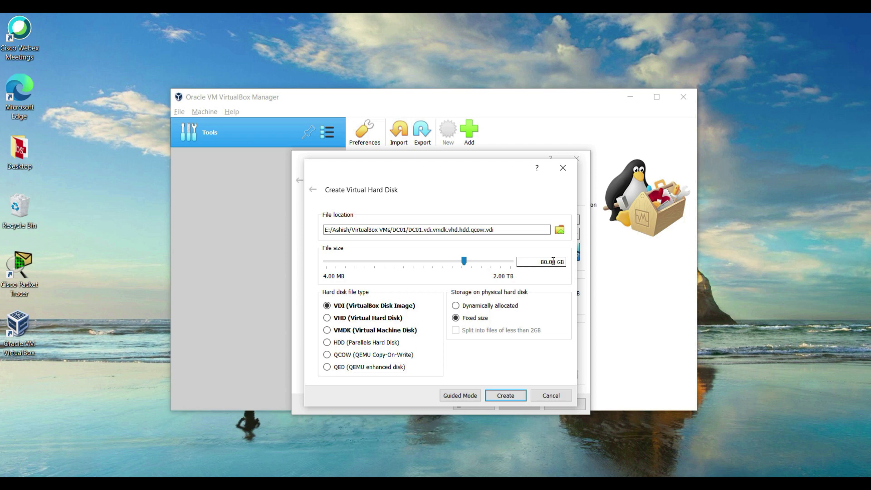
Step: Revert to a dynamically allocated 50 GB disk and create the DC01 machine
click(483, 305)
drag(534, 265, 543, 267)
text(5)
click(506, 395)
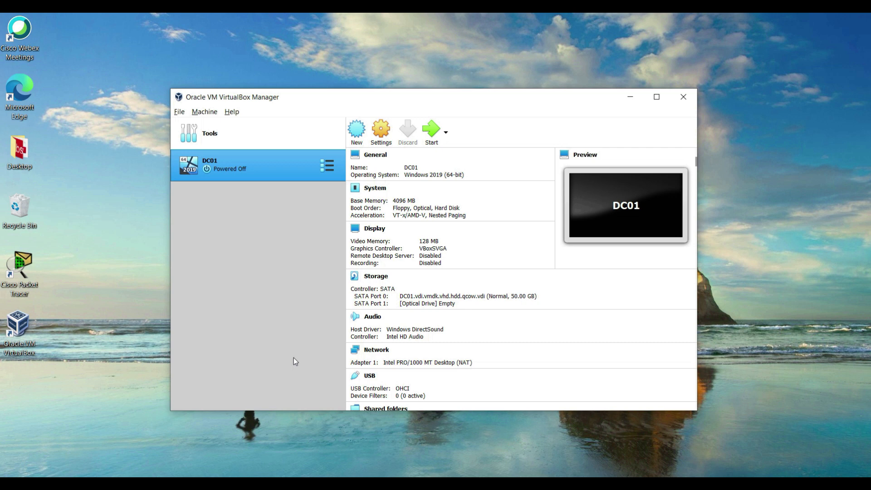
right_click(266, 158)
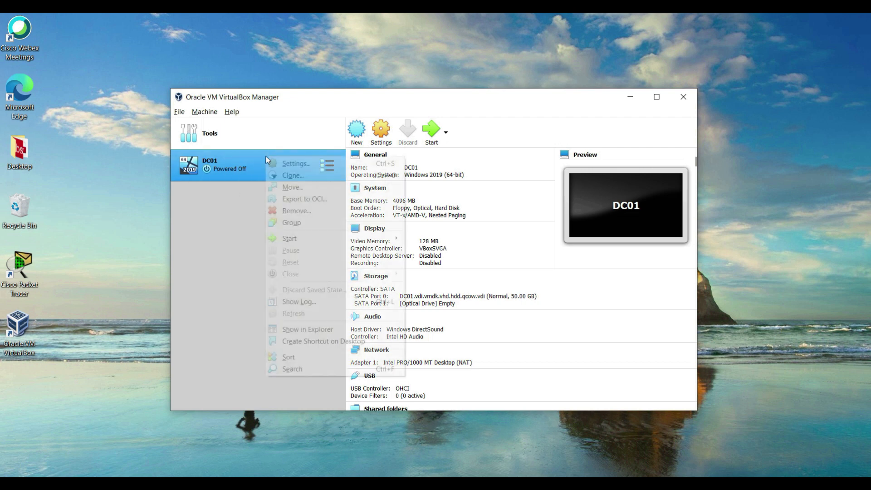
Step: Open DC01's Settings on the Network page
click(385, 136)
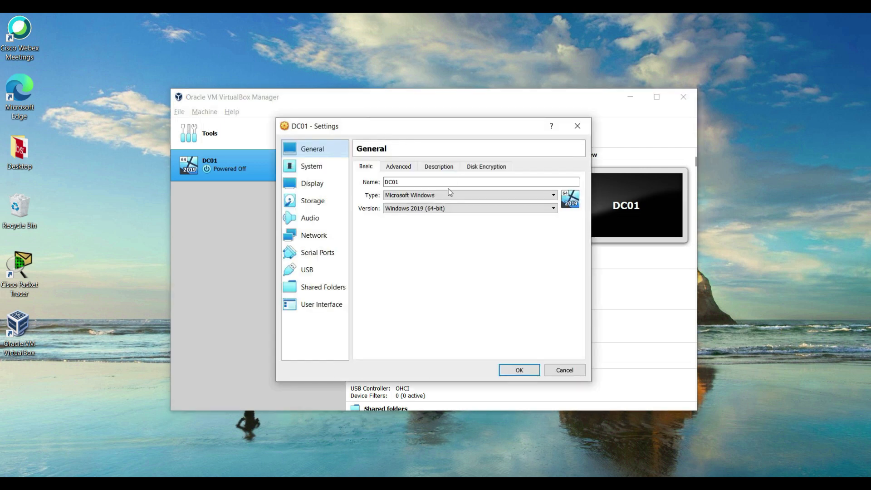
click(319, 236)
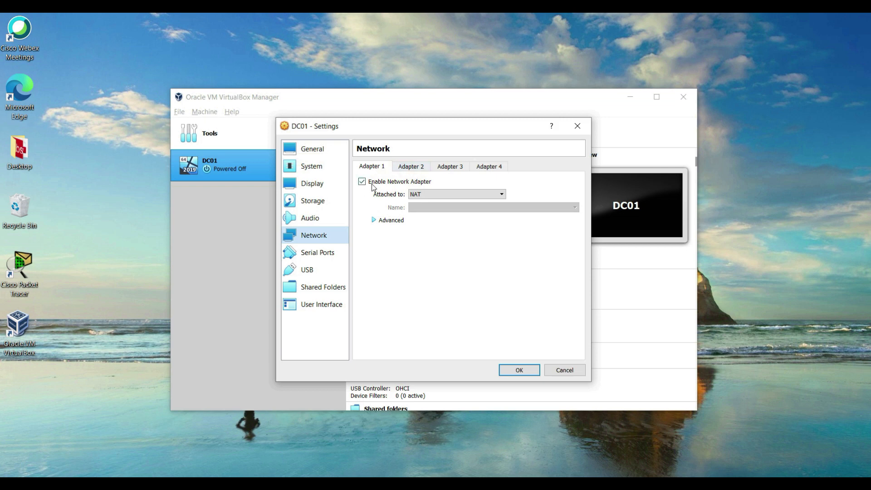
Step: Attach Adapter 1 to NAT Network 'MyNATNetwork' and save the settings
click(421, 195)
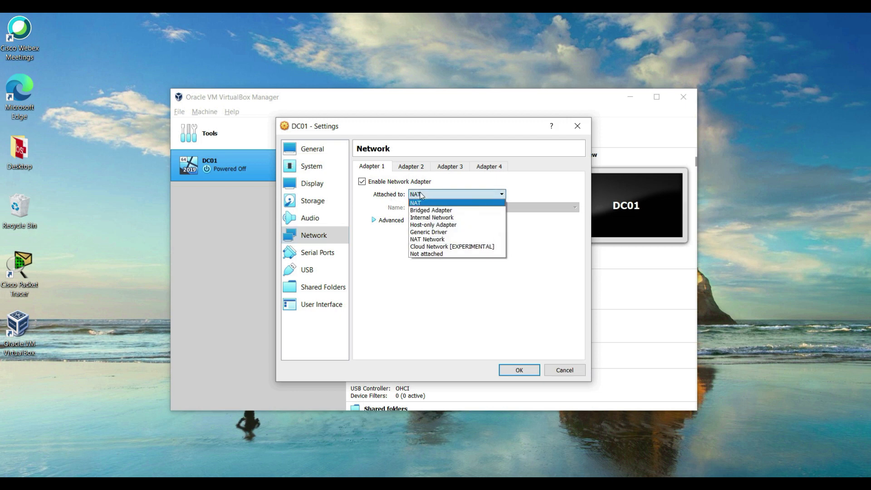
click(444, 240)
click(444, 210)
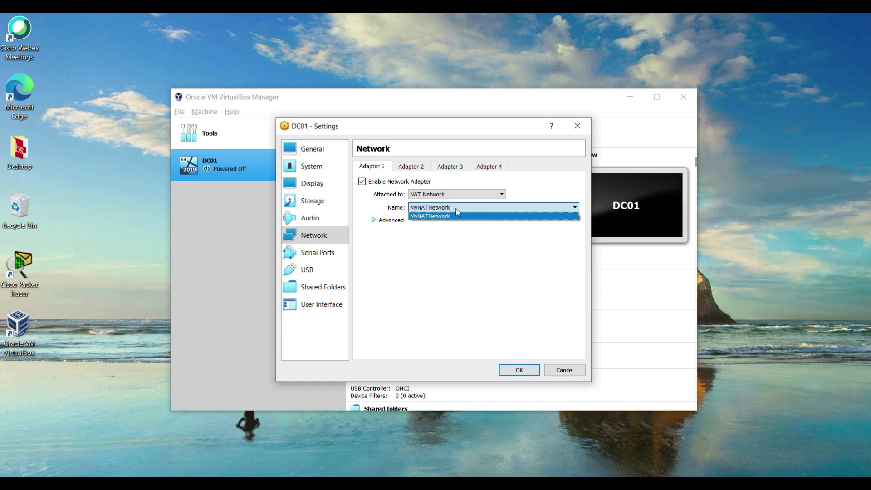
click(455, 209)
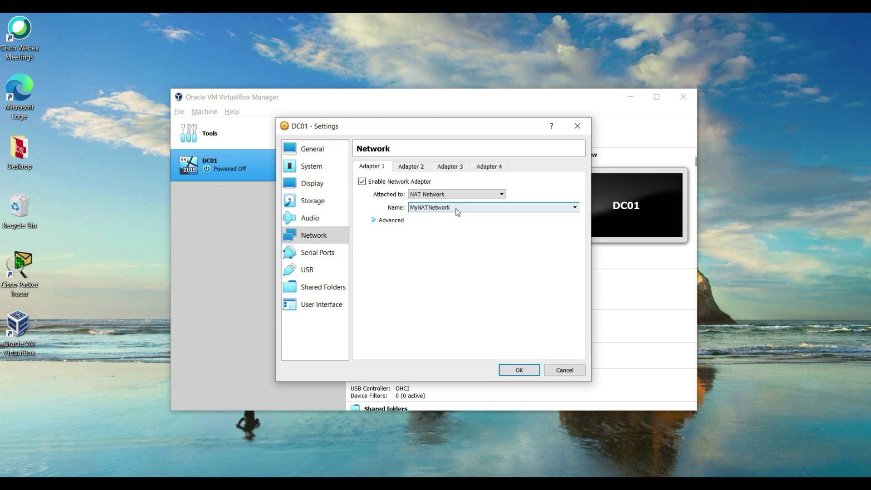
click(438, 195)
click(435, 196)
click(458, 208)
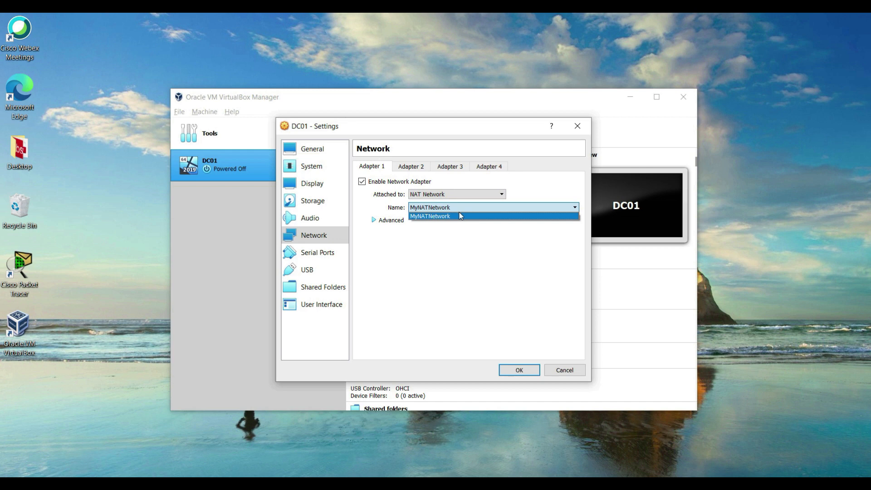
click(448, 237)
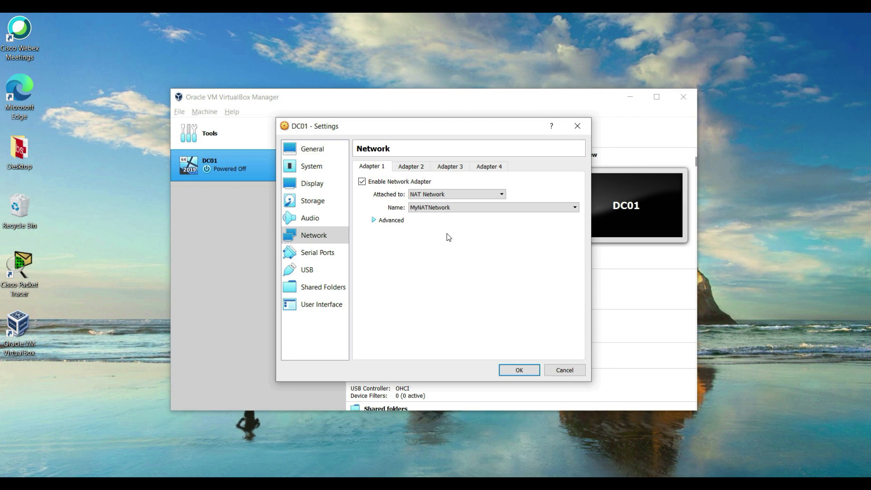
click(510, 368)
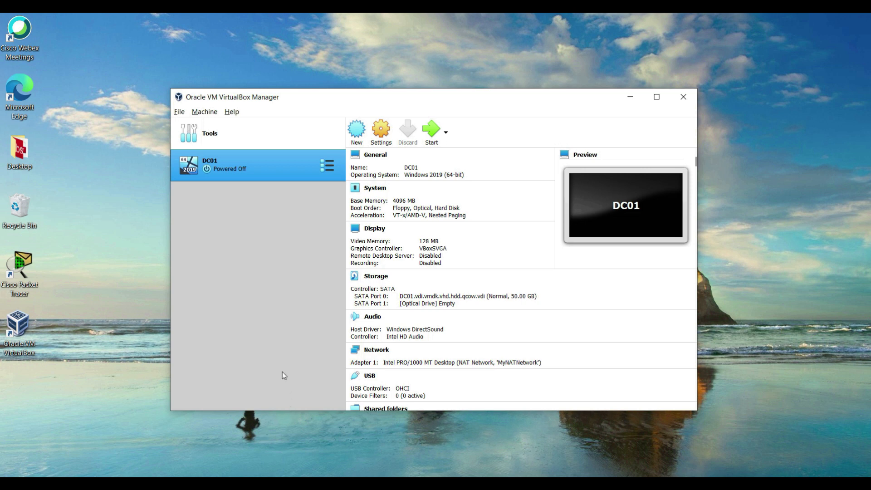
Step: Reopen DC01's Settings on Storage and select the empty SATA Port 1 optical drive
right_click(258, 165)
click(290, 173)
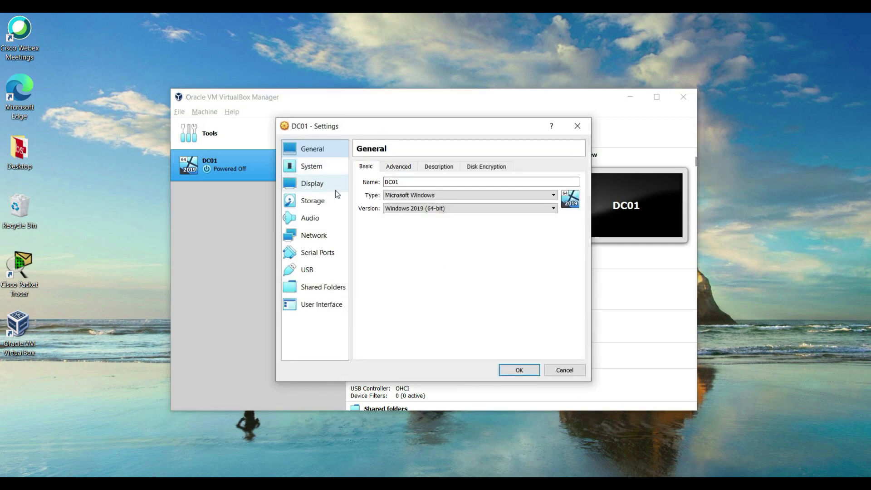
click(325, 205)
click(385, 205)
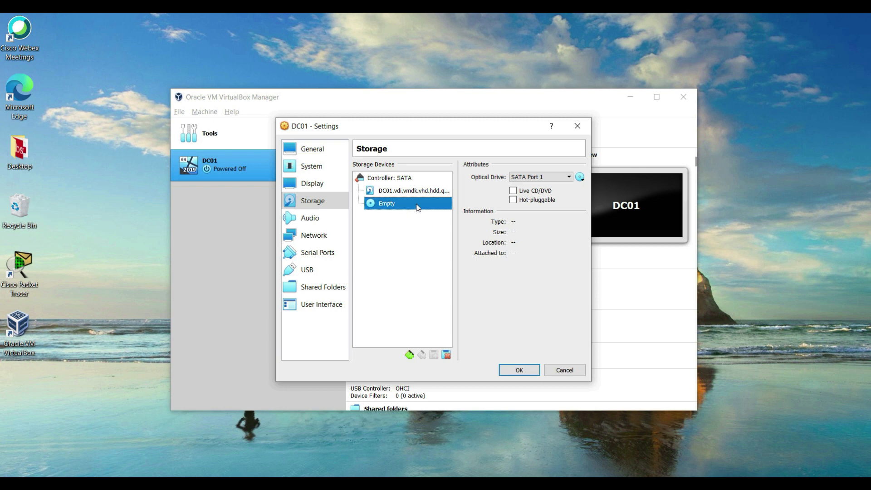
Step: Load the 4.93 GB Windows Server 2019 evaluation ISO from Downloads into DC01's SATA Port 1 optical drive and save
click(579, 179)
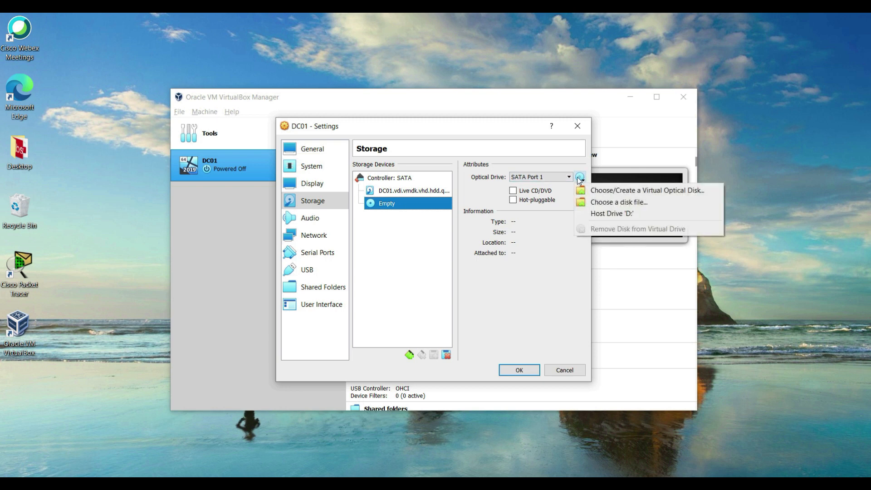
click(605, 191)
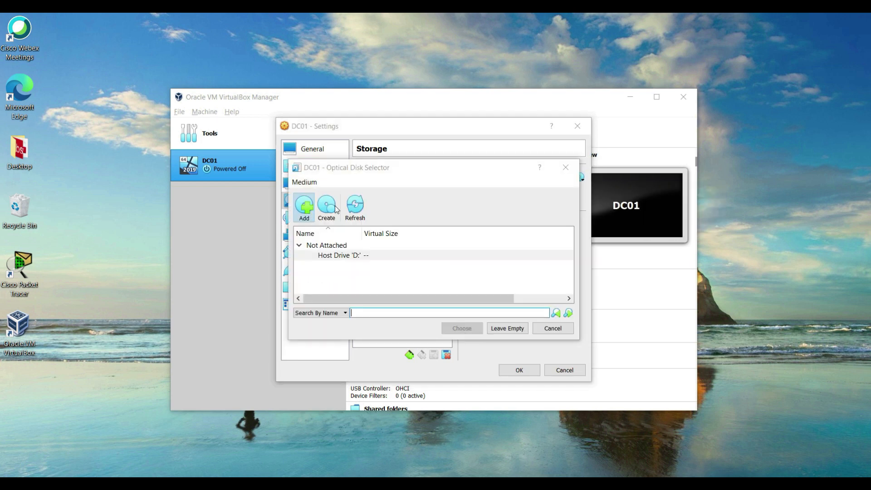
click(303, 207)
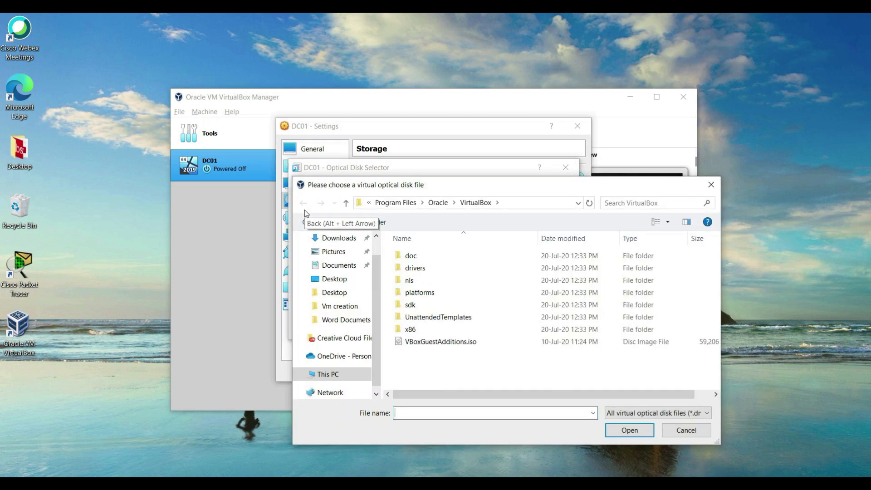
click(339, 237)
click(338, 237)
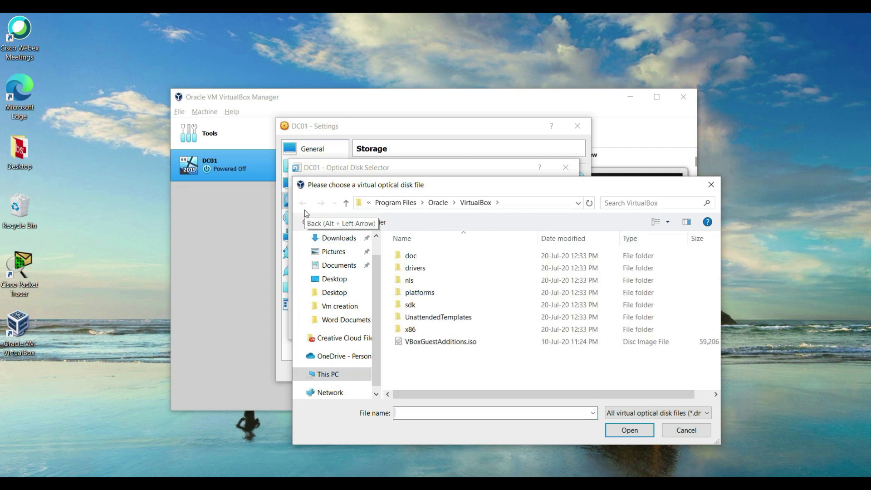
click(339, 237)
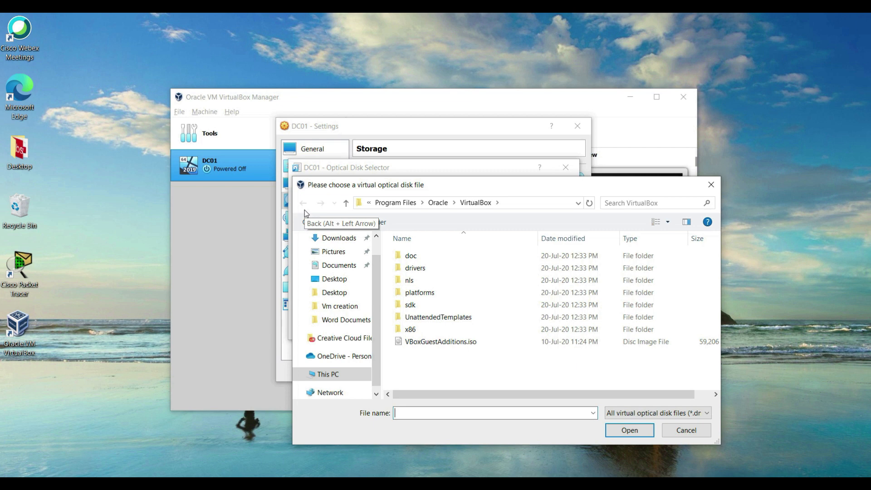
click(338, 238)
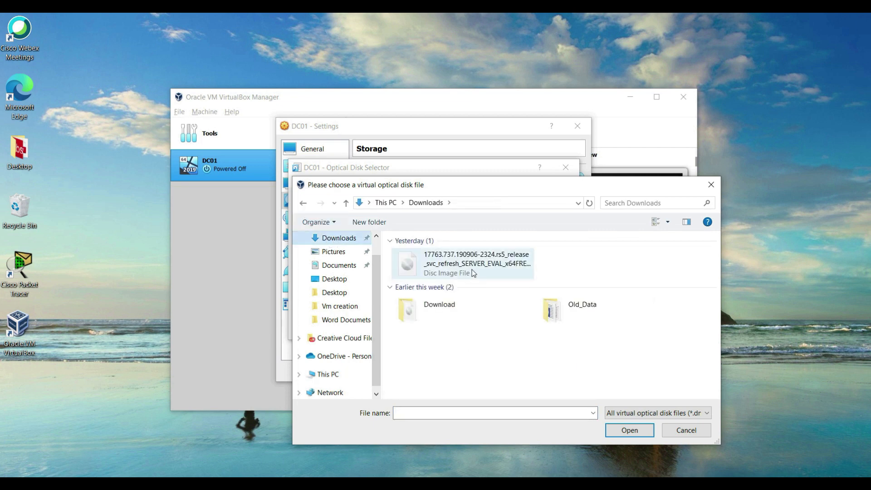
click(472, 274)
click(629, 429)
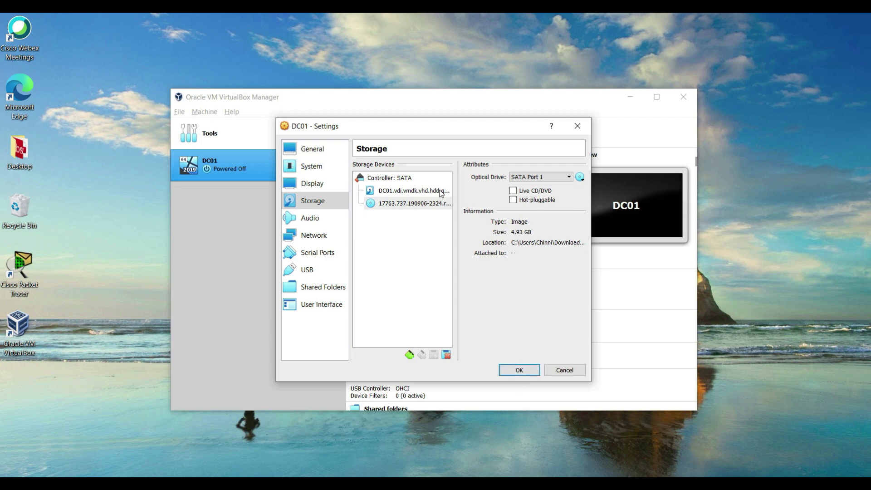
click(520, 370)
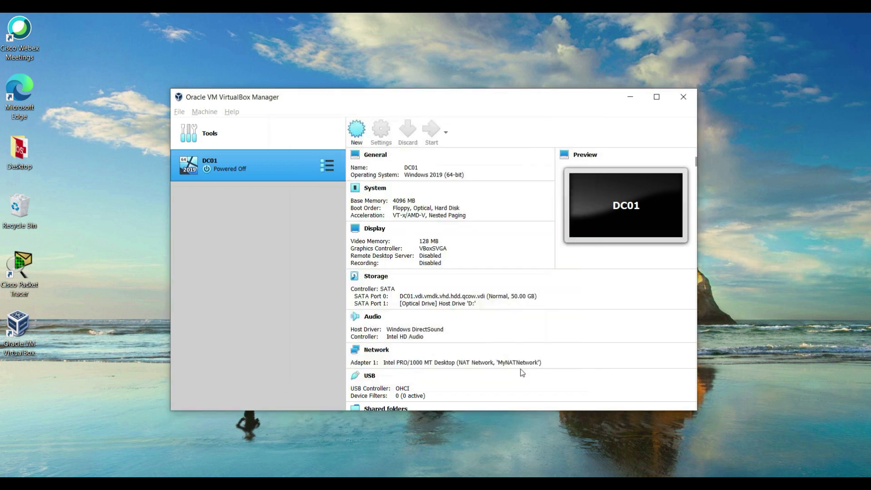
Step: Start the DC01 virtual machine from the toolbar so its console window opens
right_click(251, 167)
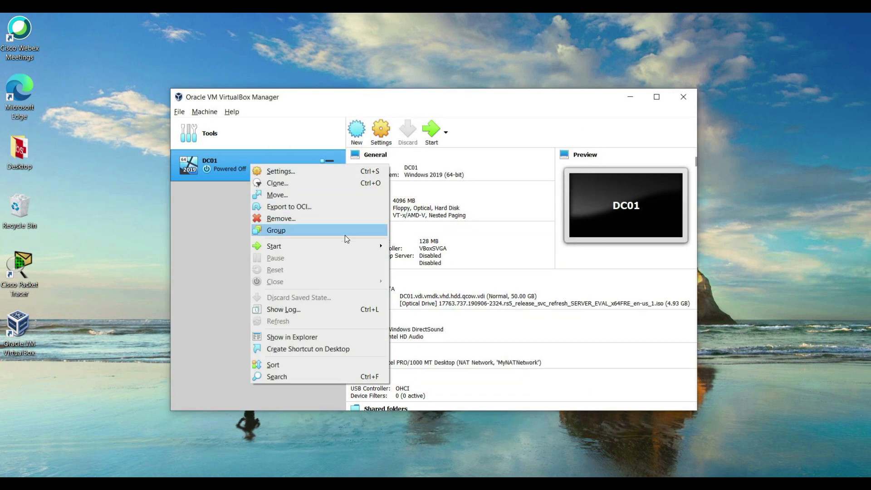
mouse_move(356, 245)
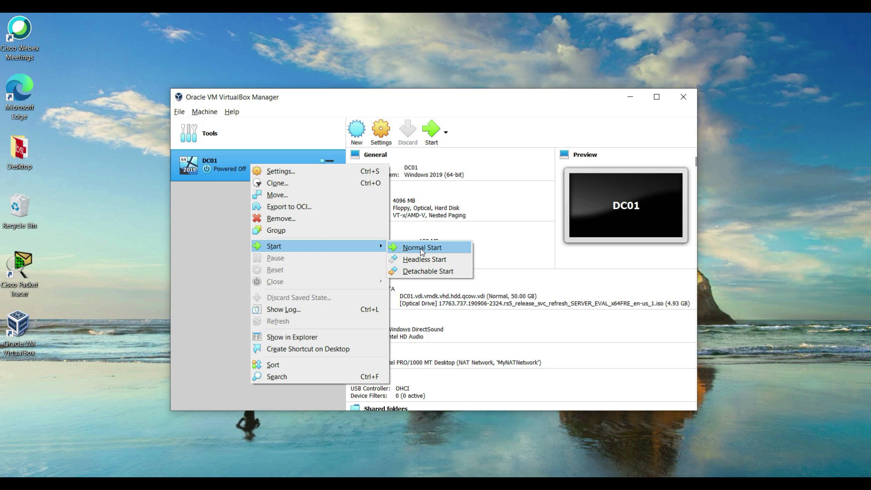
click(422, 249)
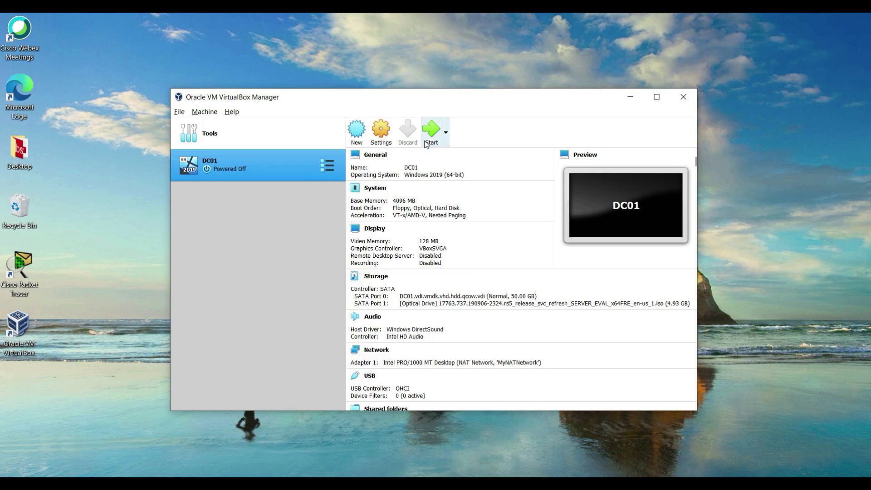
click(433, 138)
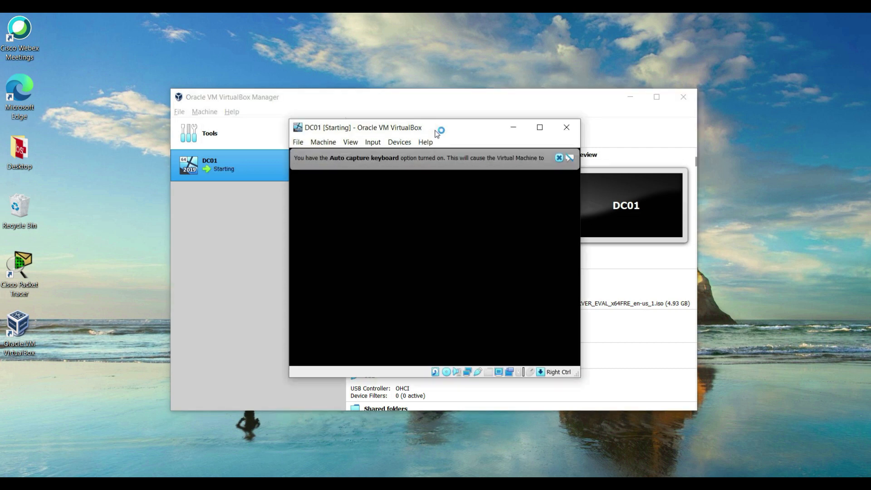
Step: Keep the US keyboard layout and begin the Windows Server 2019 installation
drag(527, 126, 433, 49)
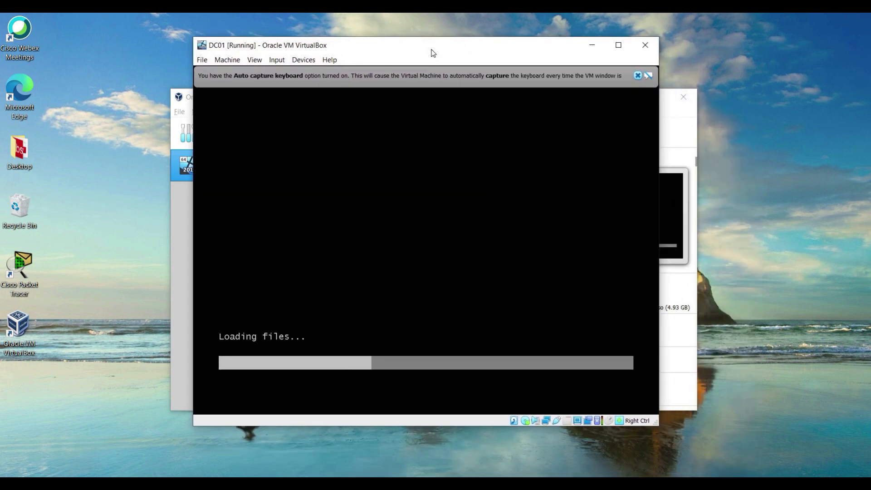
click(638, 76)
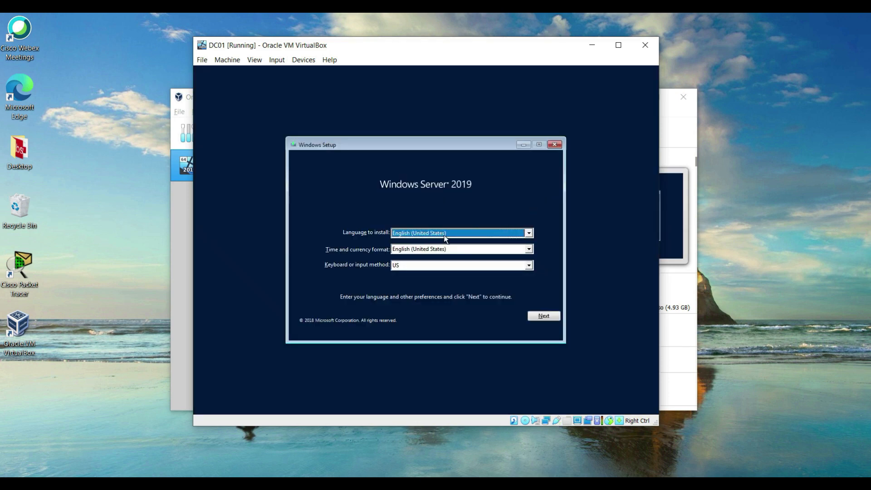
click(412, 268)
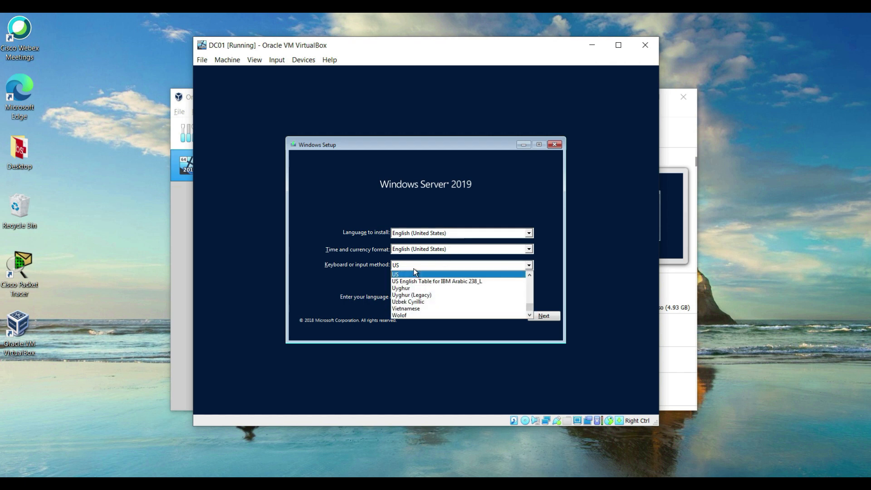
click(413, 268)
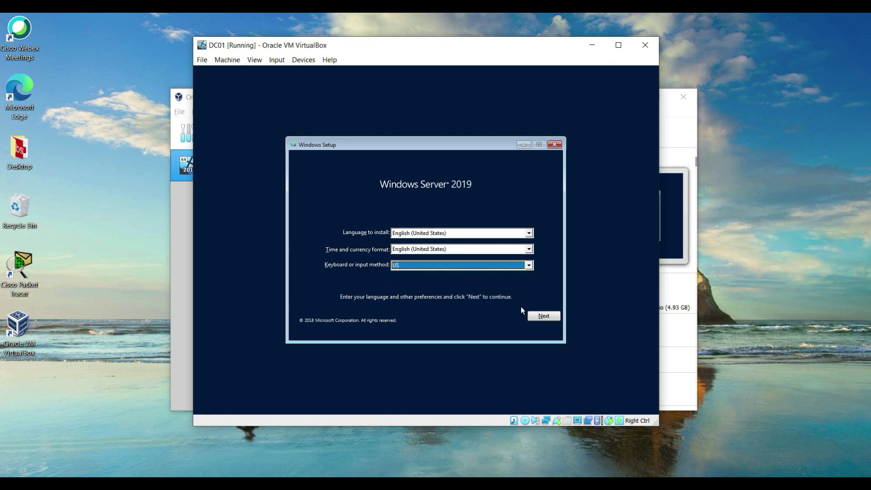
click(538, 319)
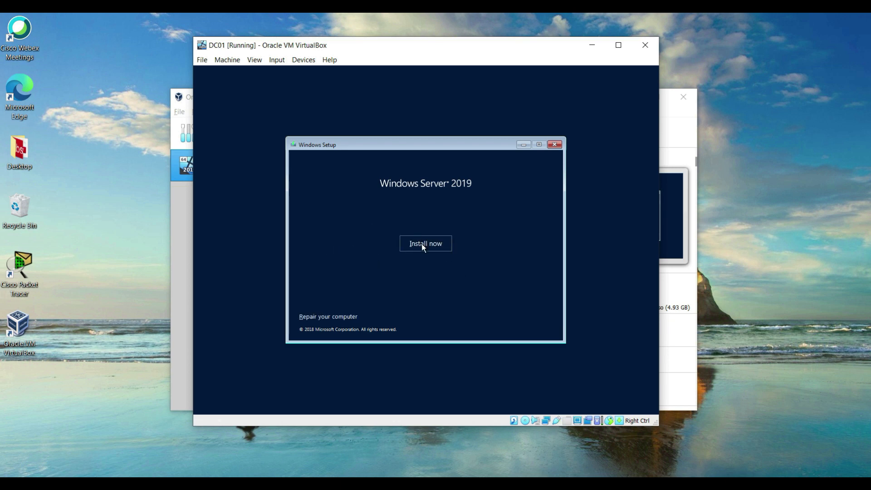
click(421, 245)
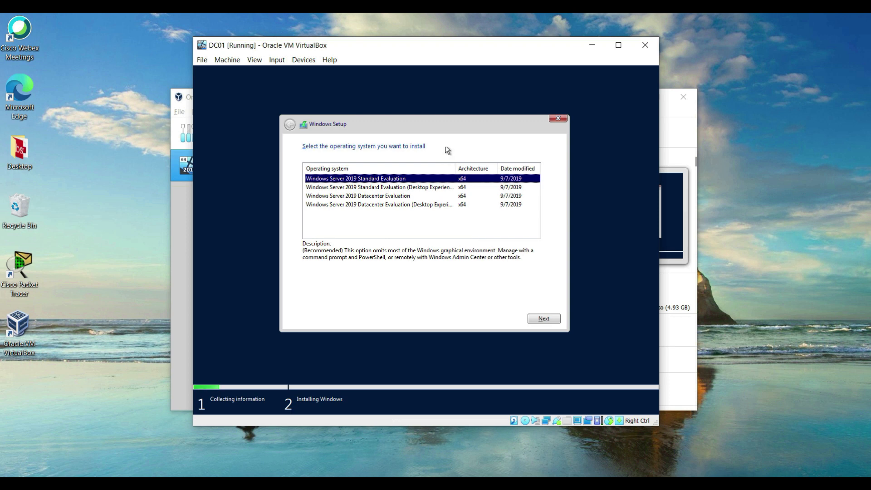
Step: Widen the Operating system column and compare the Standard and Datacenter Evaluation edition descriptions
drag(456, 168, 474, 168)
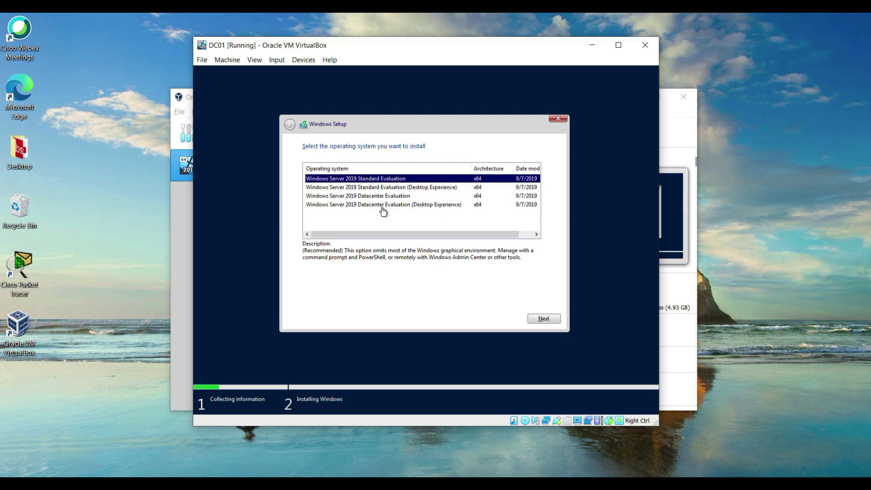
click(404, 187)
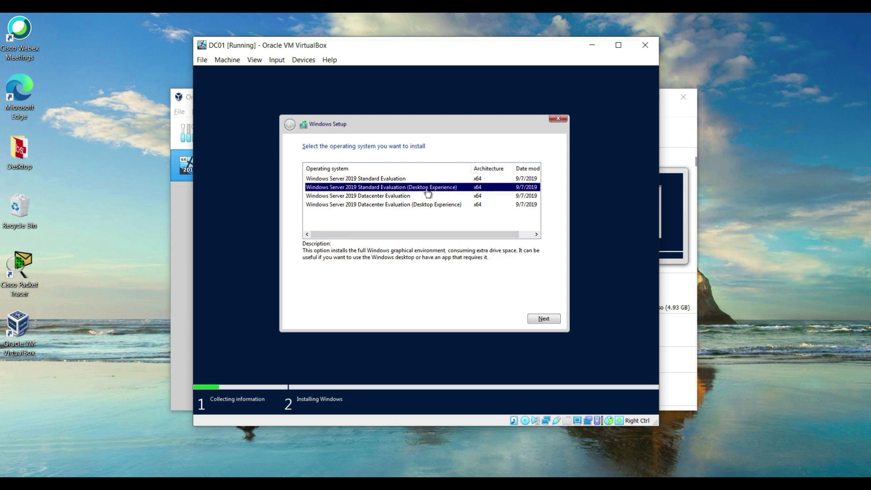
click(403, 198)
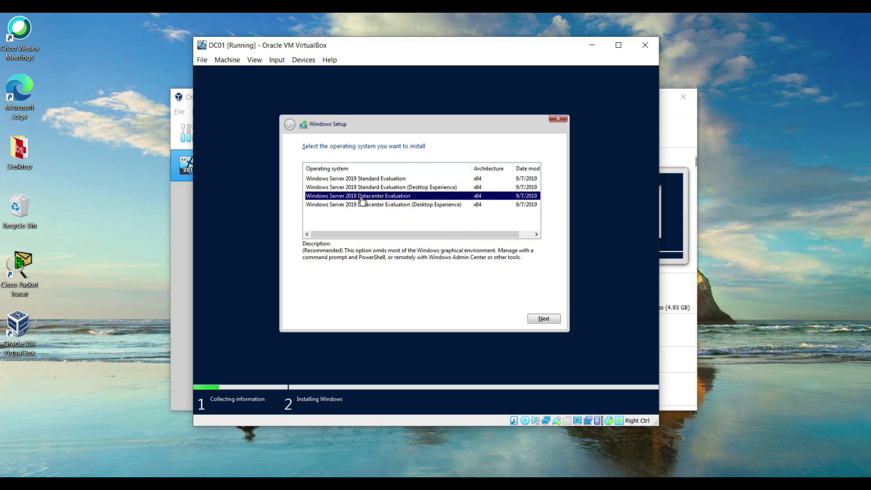
click(405, 180)
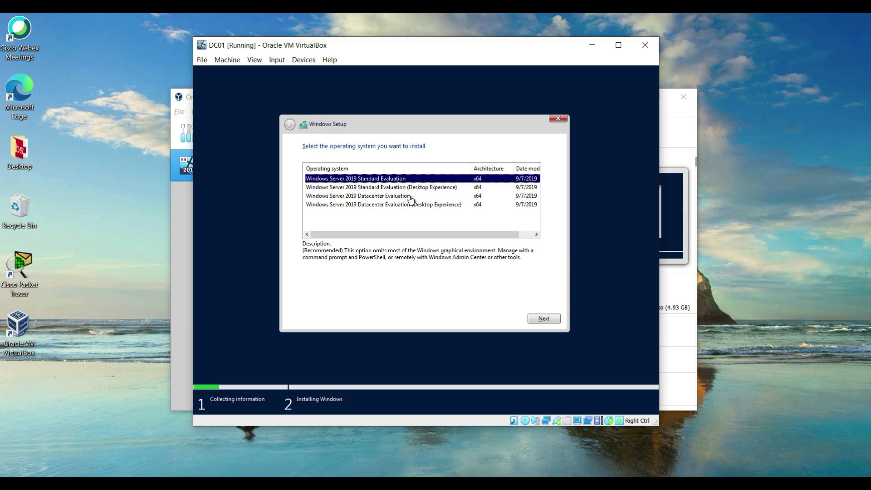
click(411, 197)
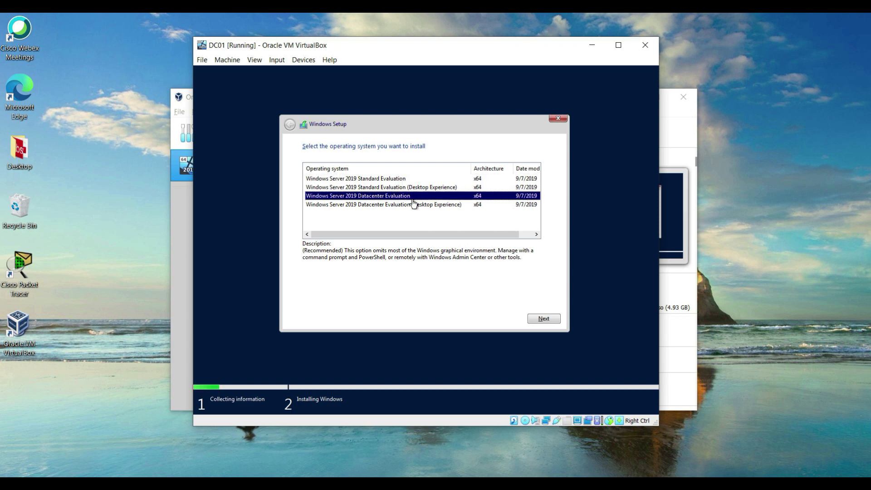
drag(435, 236, 318, 233)
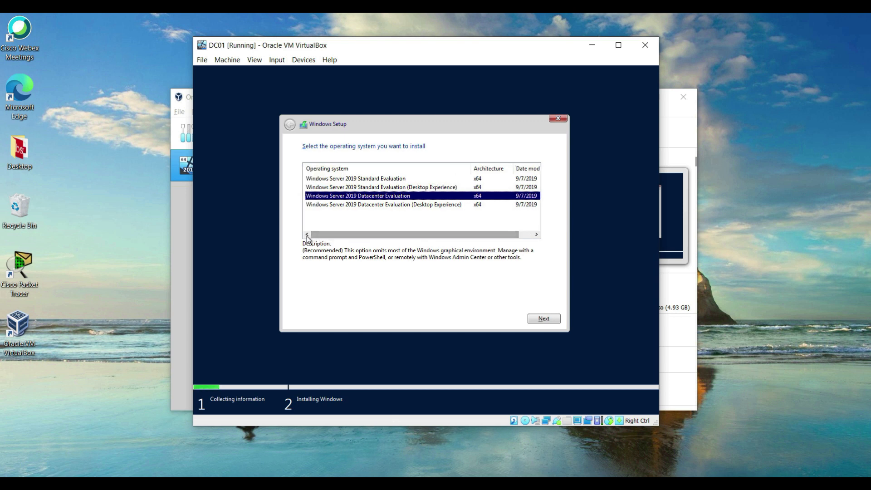
click(411, 180)
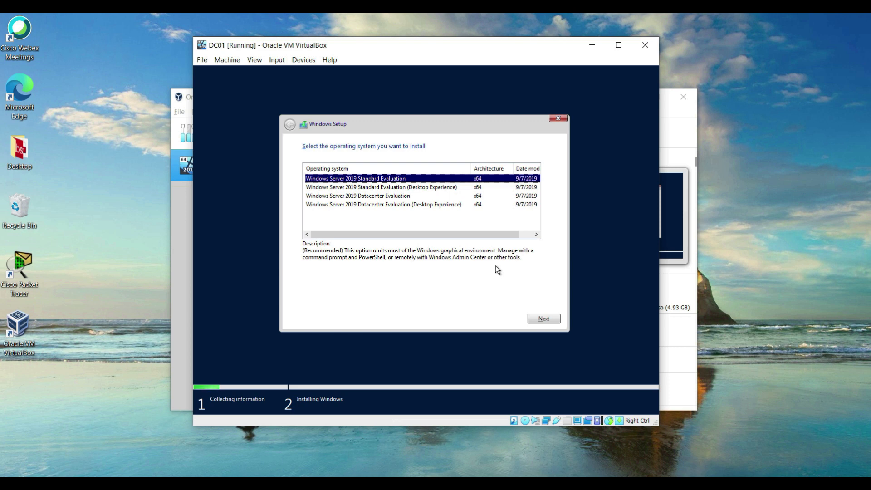
Step: Compare the two Desktop Experience editions and pick Windows Server 2019 Datacenter Evaluation (Desktop Experience)
click(381, 188)
click(383, 207)
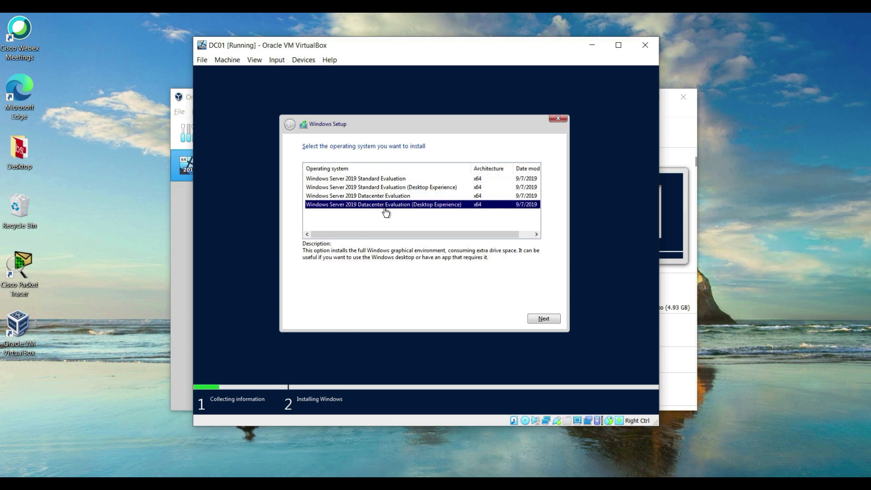
click(382, 189)
click(385, 206)
click(385, 188)
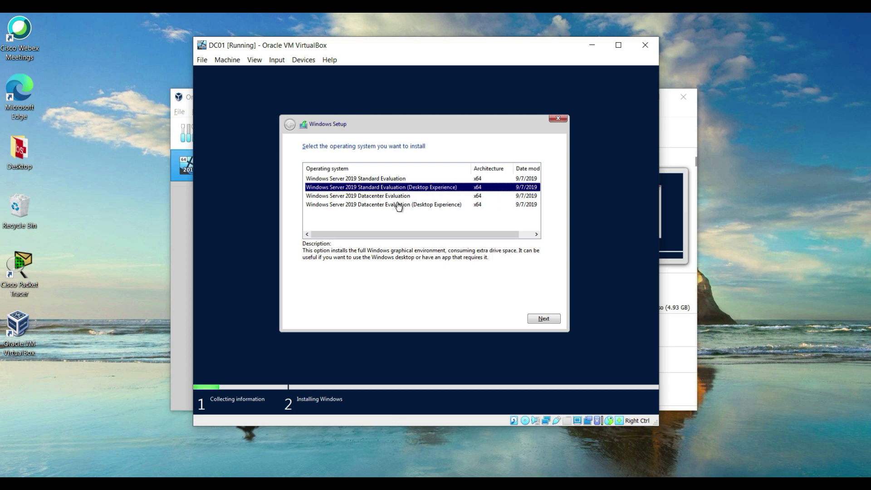
click(397, 205)
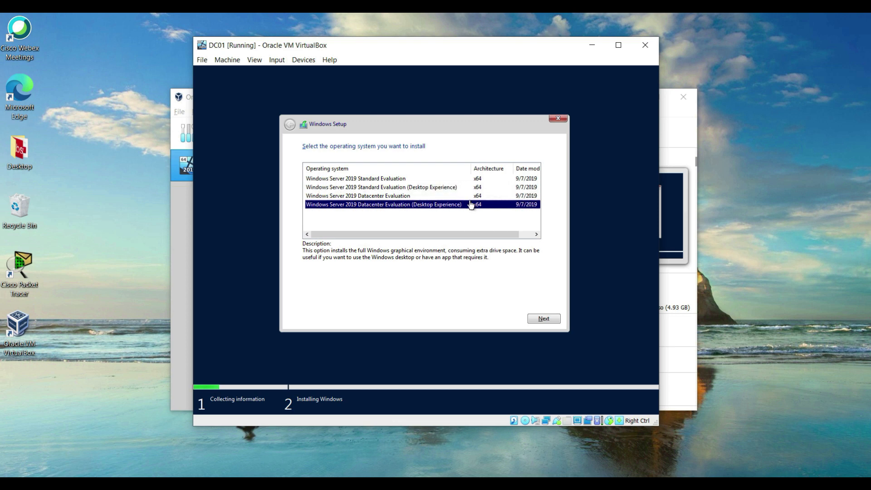
Step: Accept the license terms and choose 'Custom: Install Windows only (advanced)'
click(544, 319)
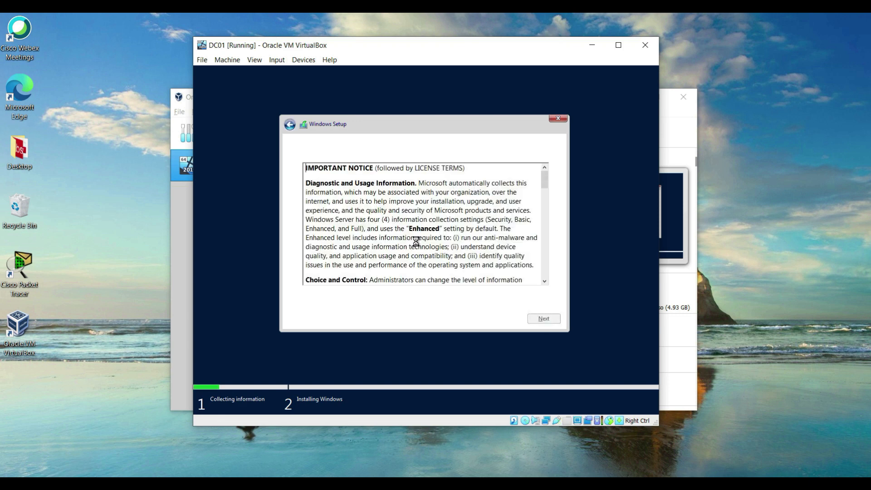
click(315, 299)
click(543, 319)
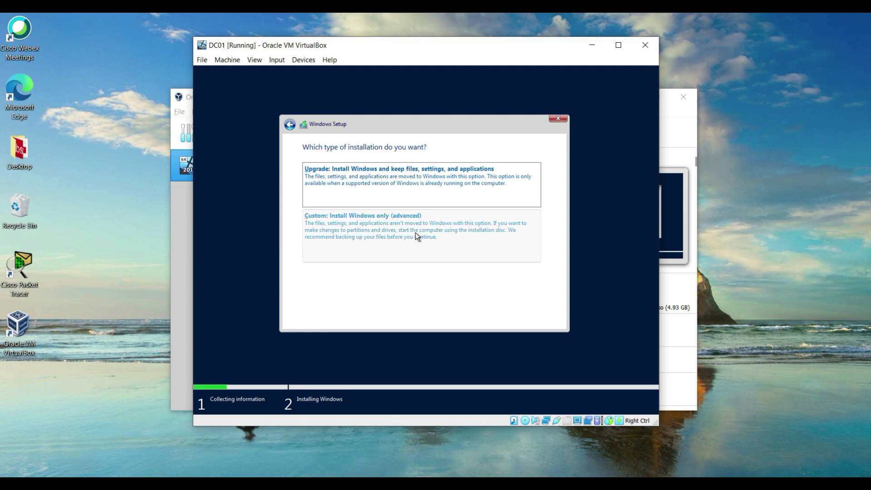
click(363, 228)
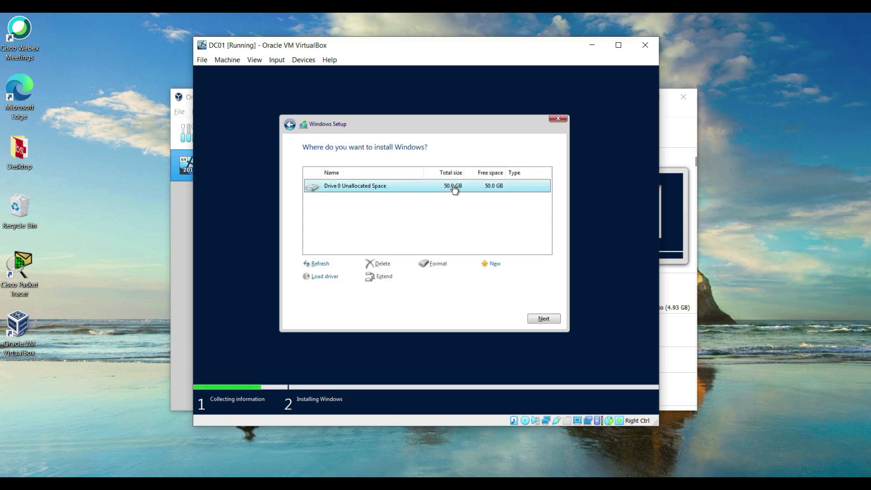
Step: Create a new 51200 MB partition on Drive 0, allowing Setup to add system partitions
click(495, 266)
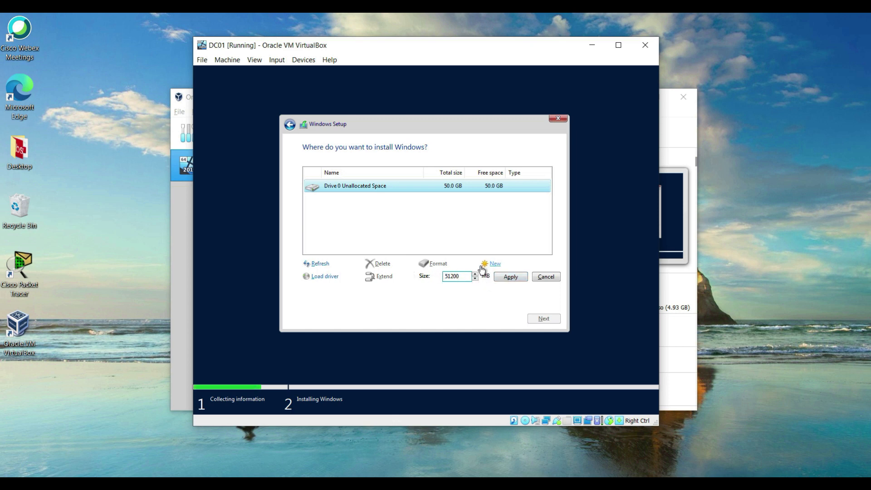
click(506, 281)
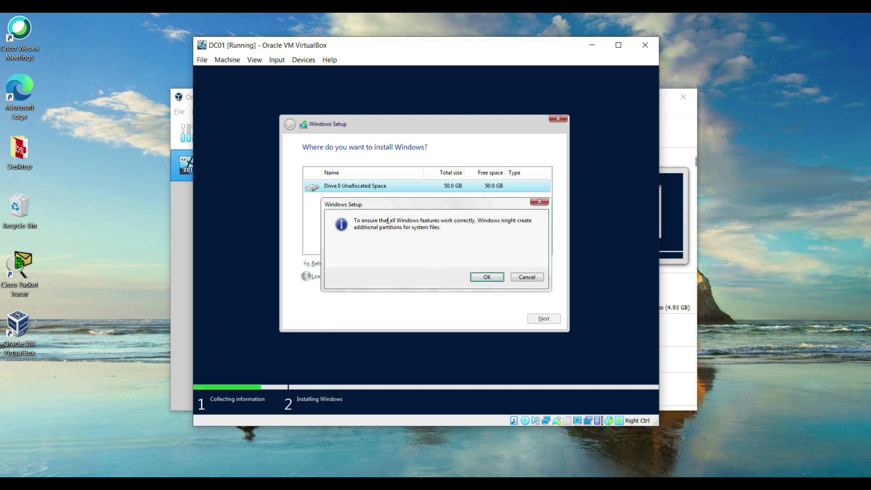
click(487, 277)
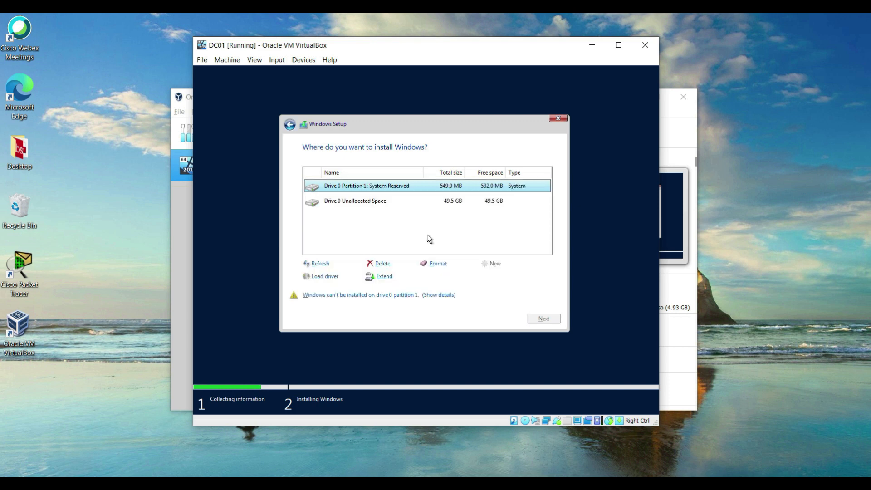
Step: Delete the System Reserved partition and install Windows on the unallocated space
click(383, 263)
click(484, 277)
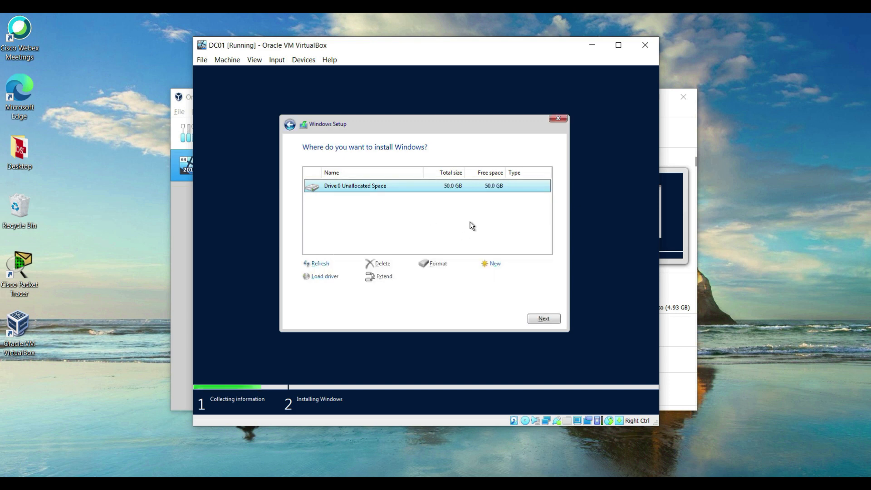
click(548, 316)
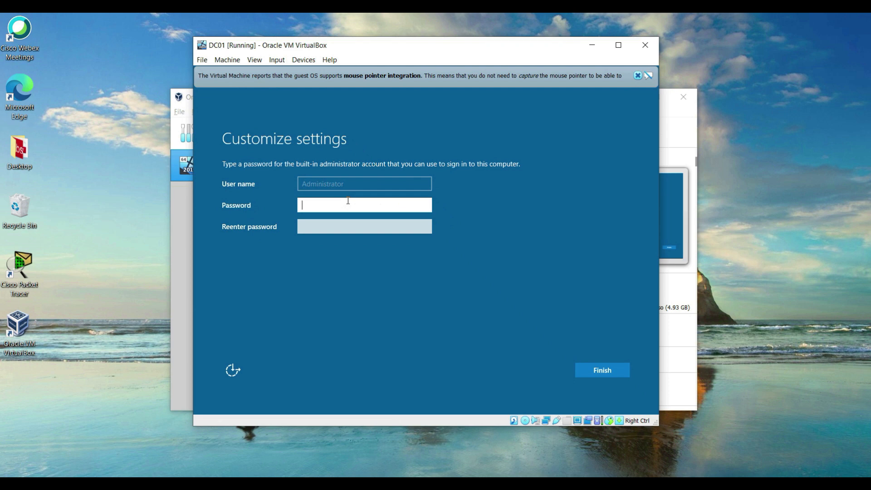
Step: Enter and confirm the built-in Administrator password, then finish setup
text(••••••rd)
key(Tab)
text(P@)
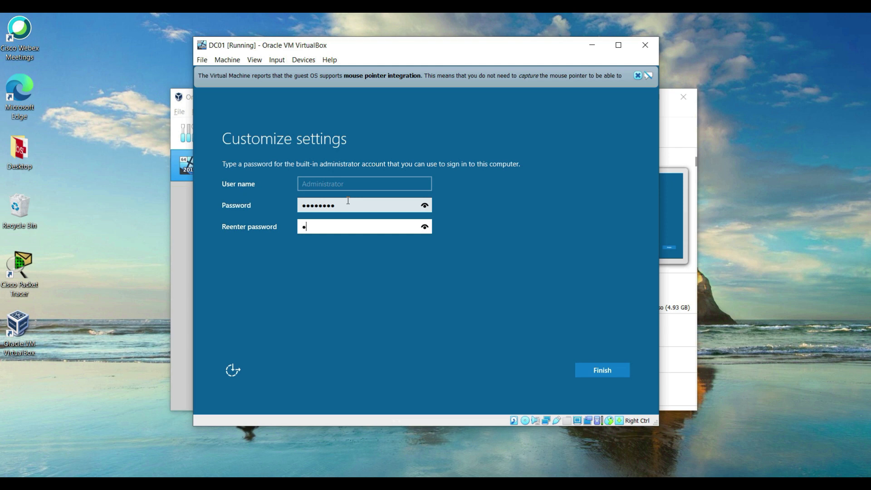
text(ssw0rd)
click(600, 372)
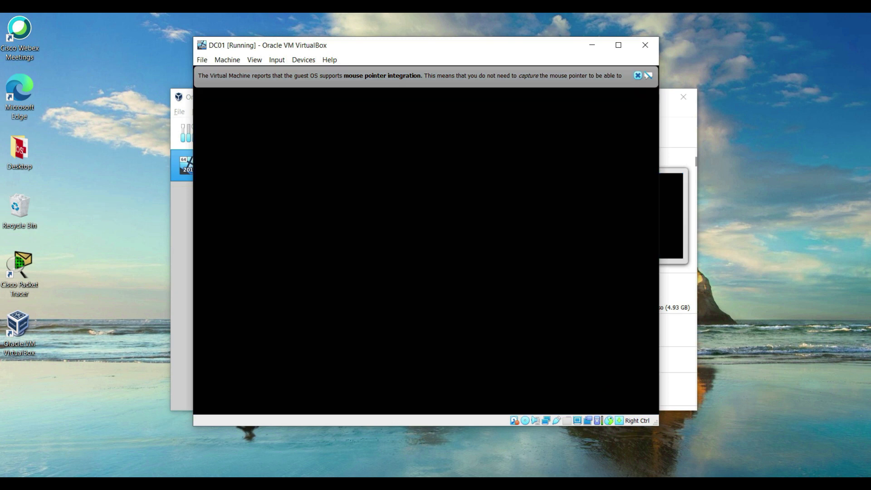
Step: Send Ctrl-Alt-Del to the VM and sign in as Administrator with the password
click(274, 62)
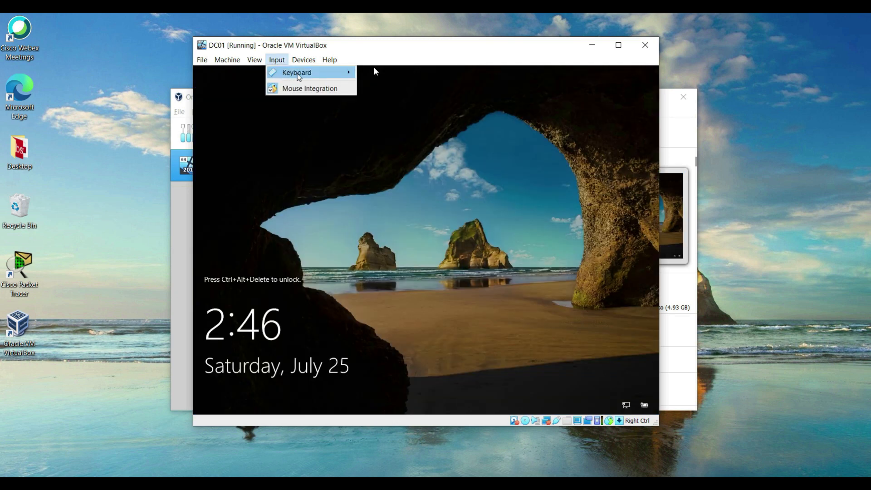
mouse_move(298, 74)
click(385, 100)
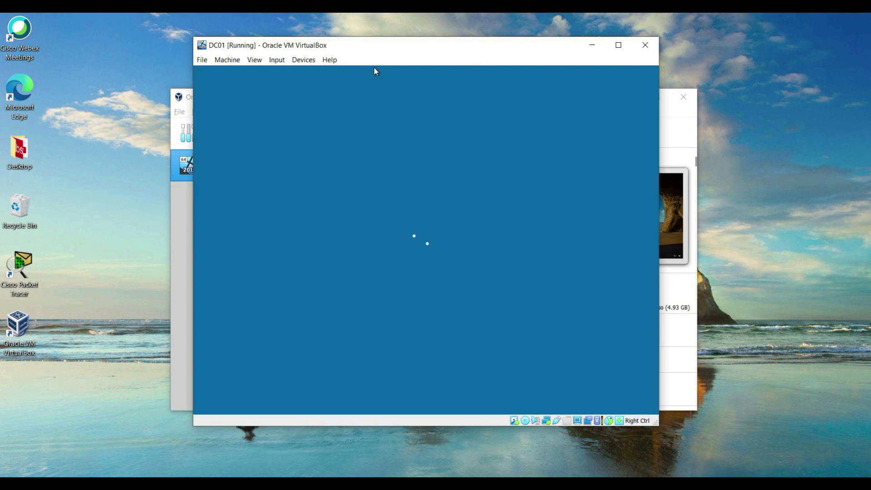
text(P)
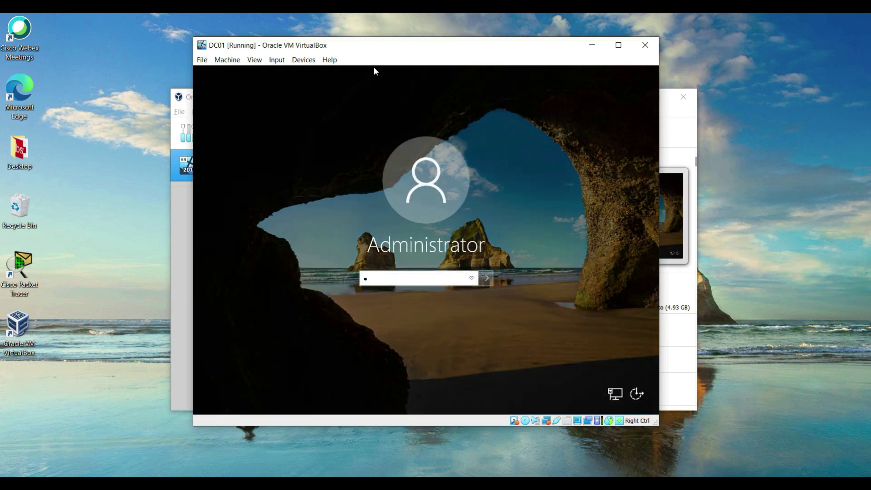
text(a$$w0rd)
key(Return)
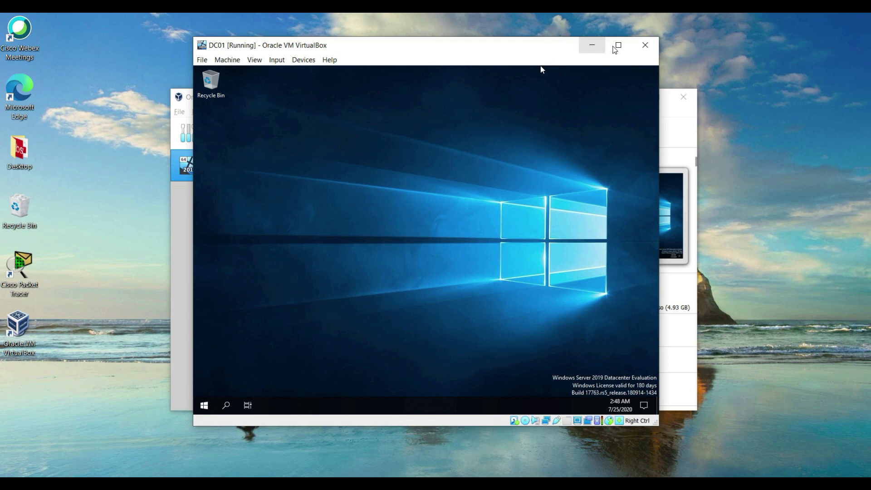
Step: Maximize the DC01 VM window to enlarge the Windows Server desktop
click(618, 45)
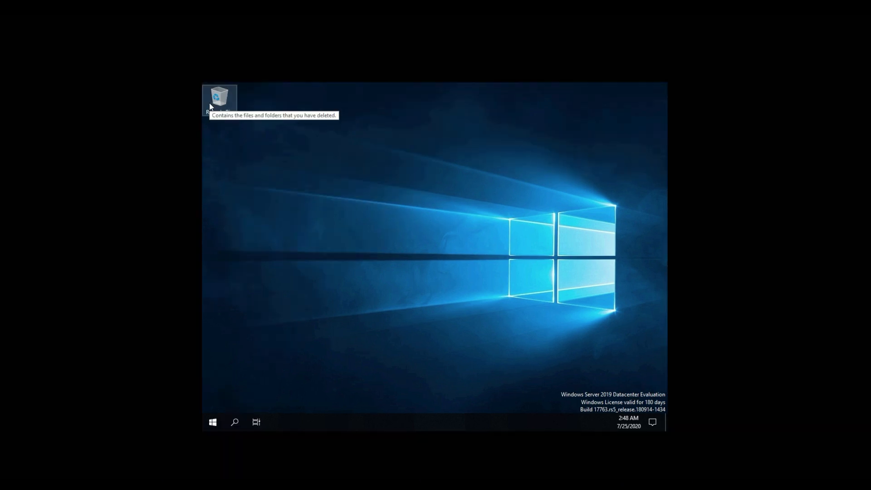